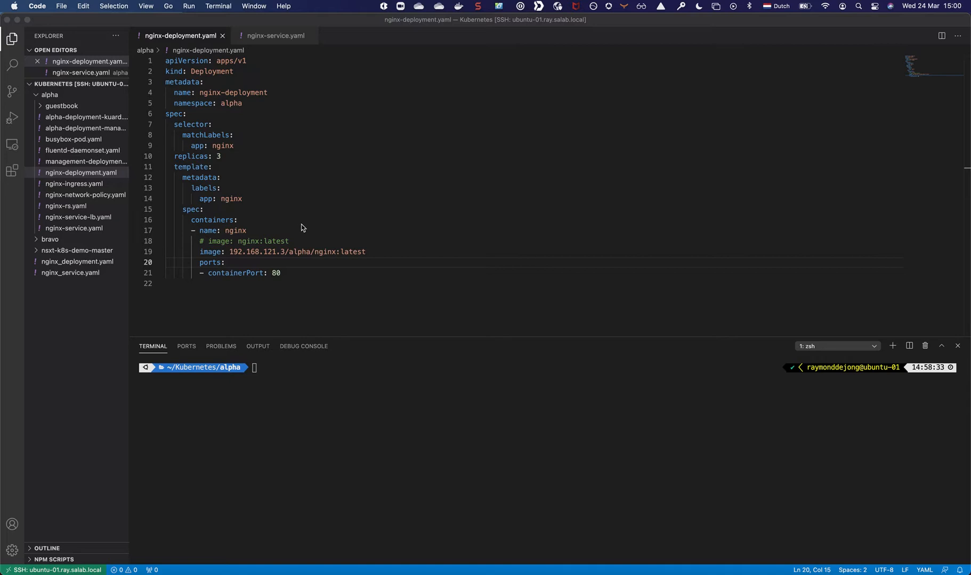
Run kubectl get all in the terminal to list every resource in the alpha namespace.
left_click(255, 429)
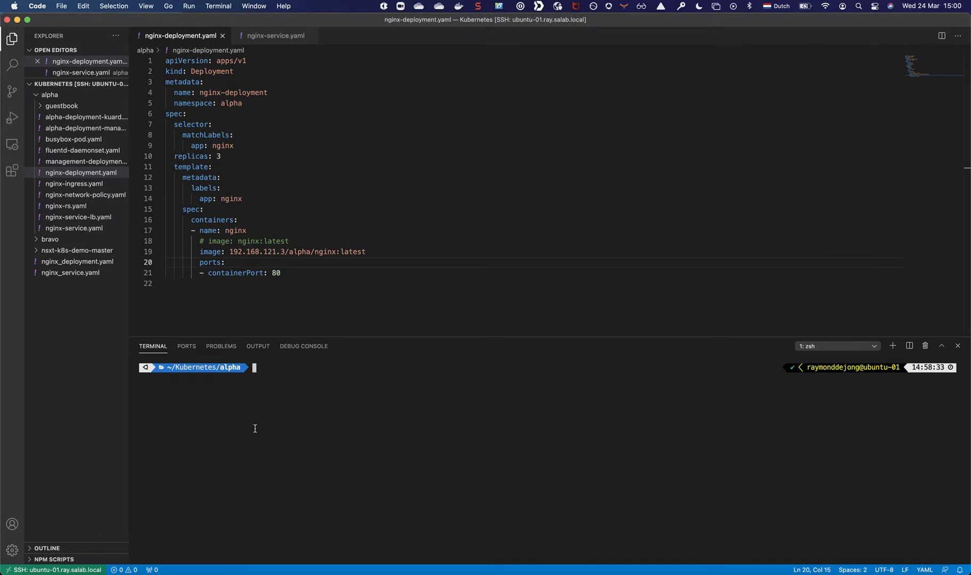
type("kubectl get ")
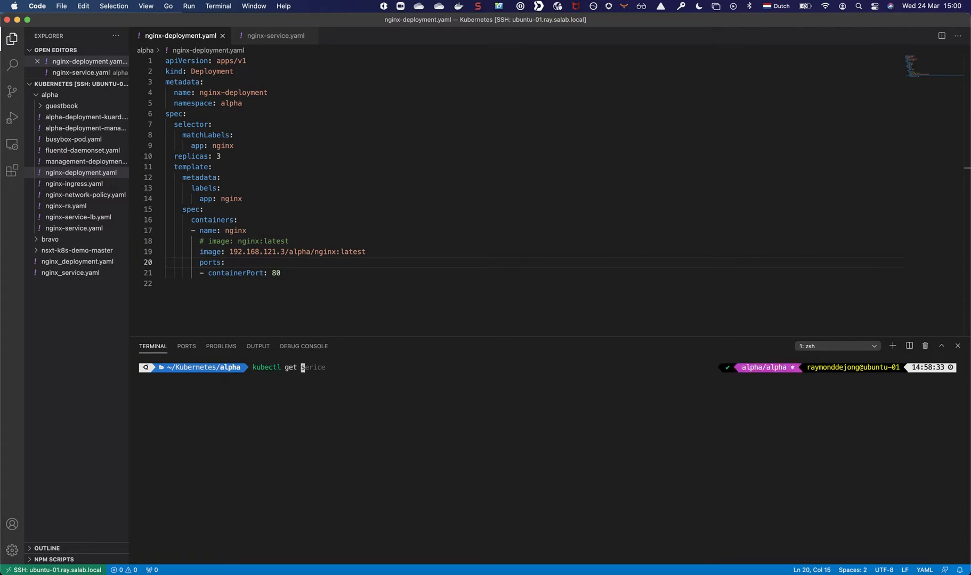
type("all")
key("Return")
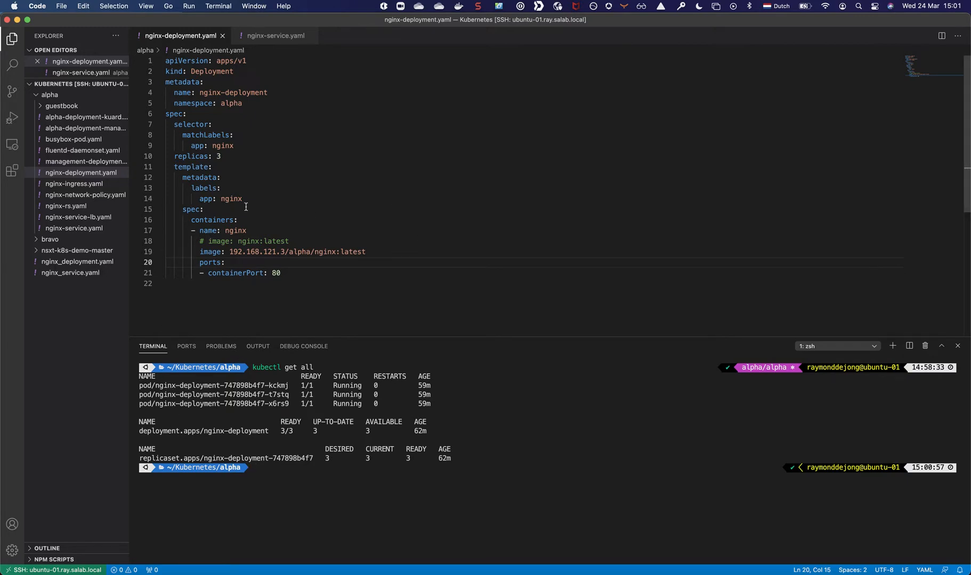
Open nginx-service.yaml for viewing, and run kubectl get pods -o wide in the terminal to examine the pods' IP addresses.
left_click(262, 38)
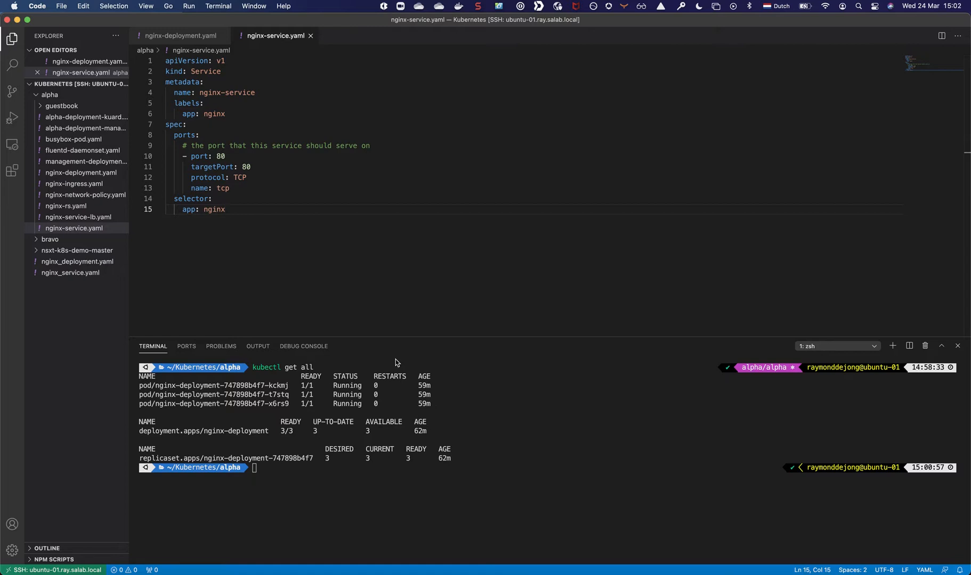
left_click(304, 459)
type("kubectl ")
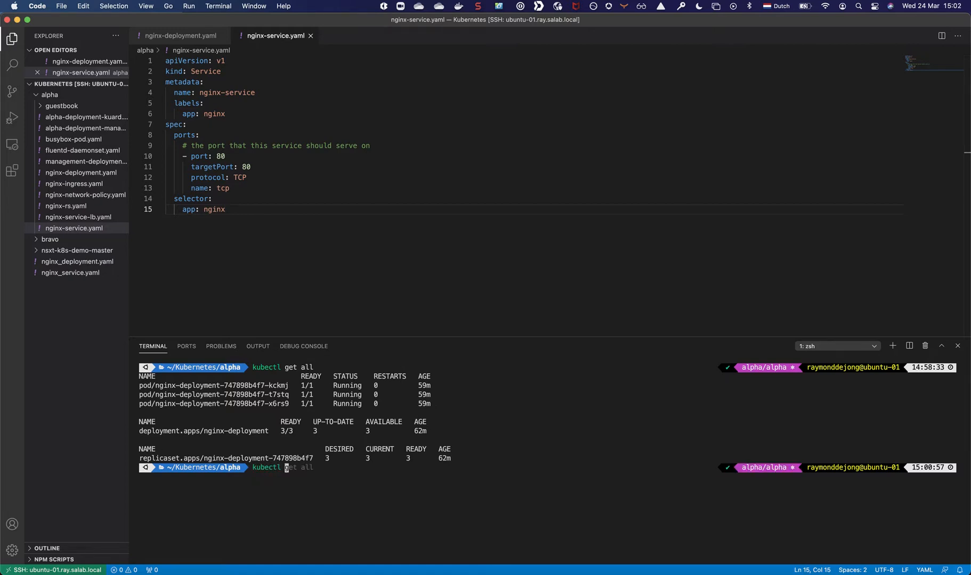
type("get pods")
key("Right")
key("Return")
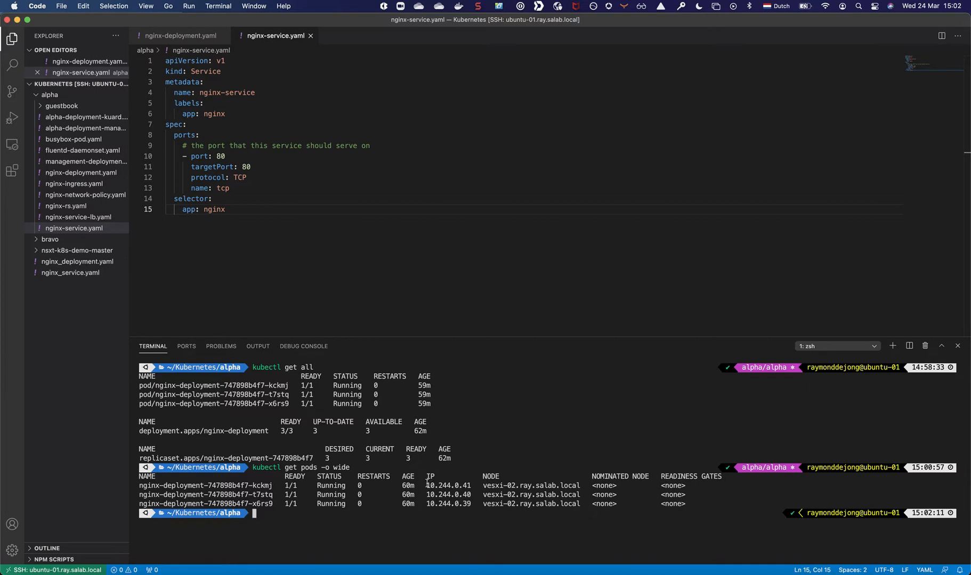
left_click_drag(426, 482, 470, 502)
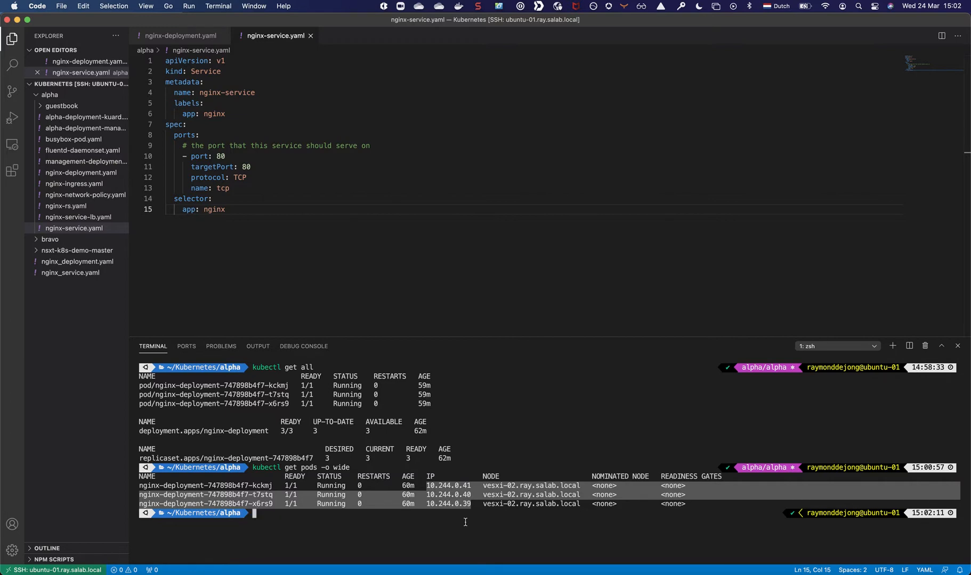
left_click(323, 522)
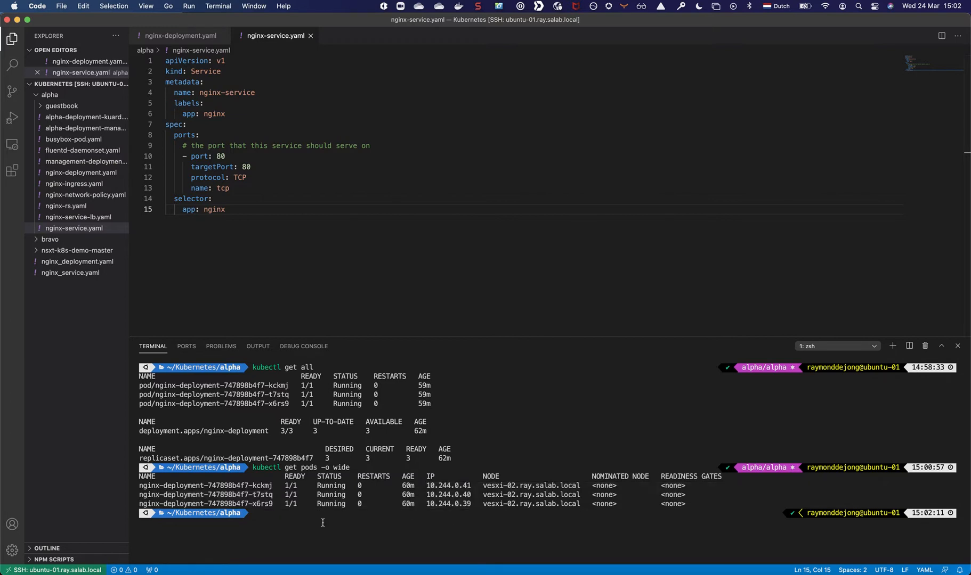
Create the nginx service from its manifest with kubectl create -f nginx-service.yaml.
type("kubectl ")
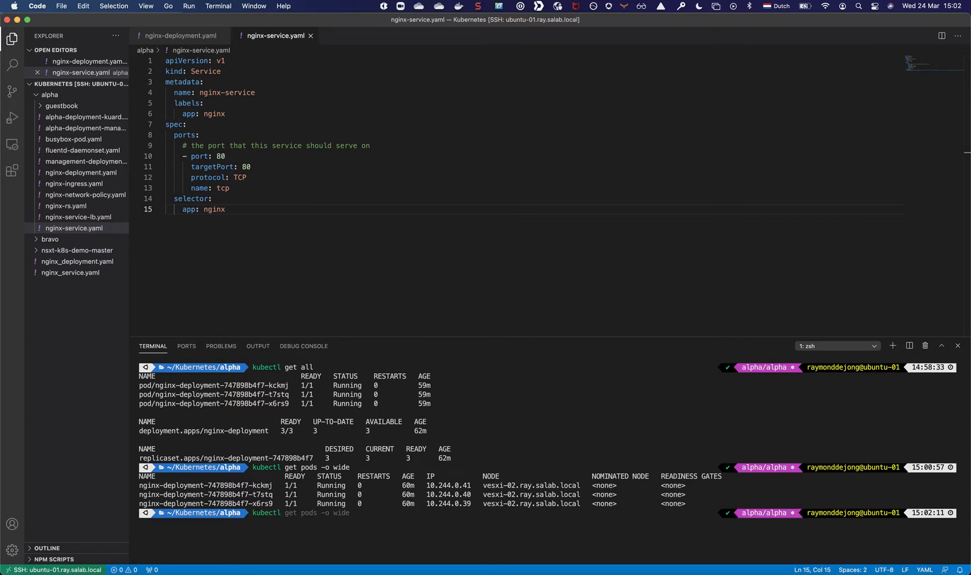
type("create -f nginx-")
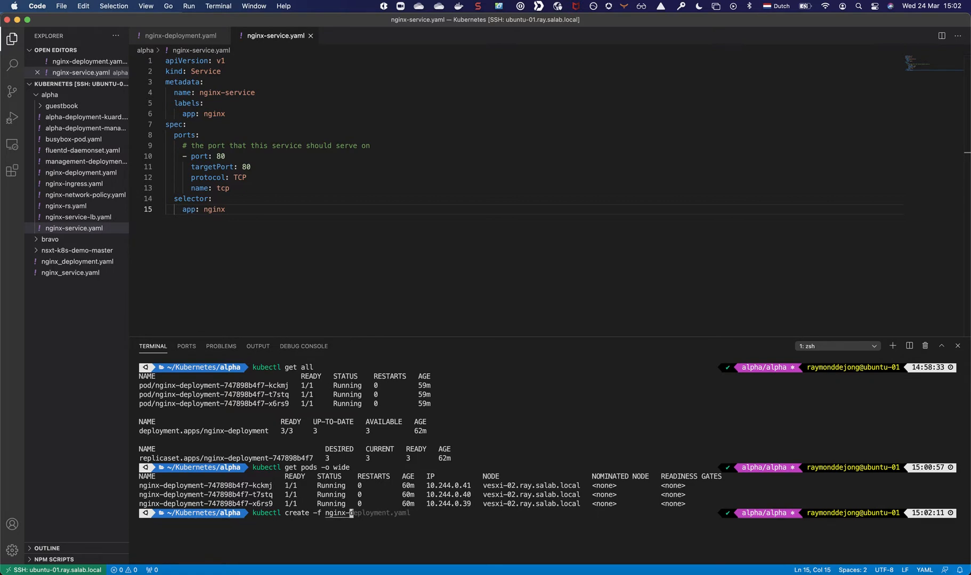
type("service.yaml")
key("Return")
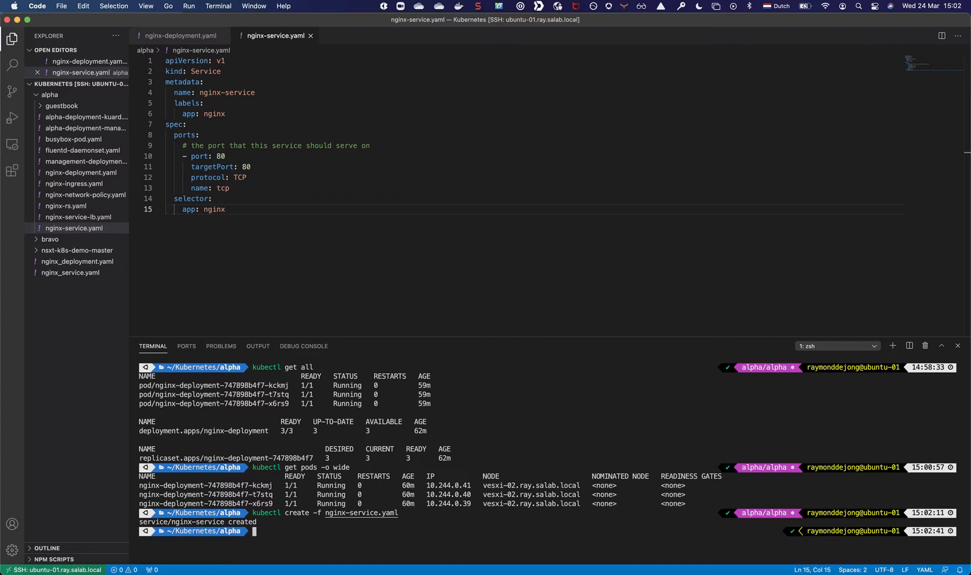
Run kubectl get service to list the services and highlight the cluster IP of nginx-service.
type("kubectl")
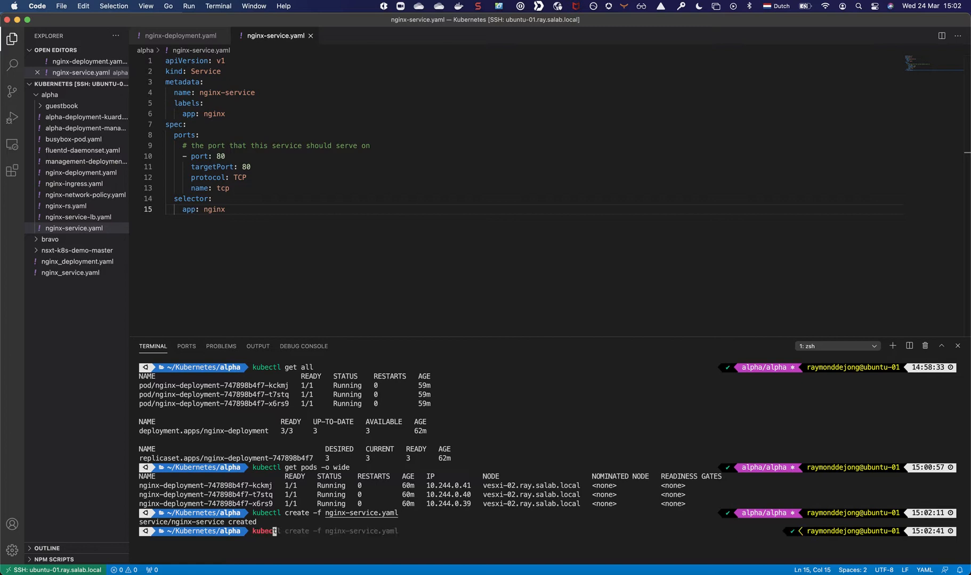
type(" get s")
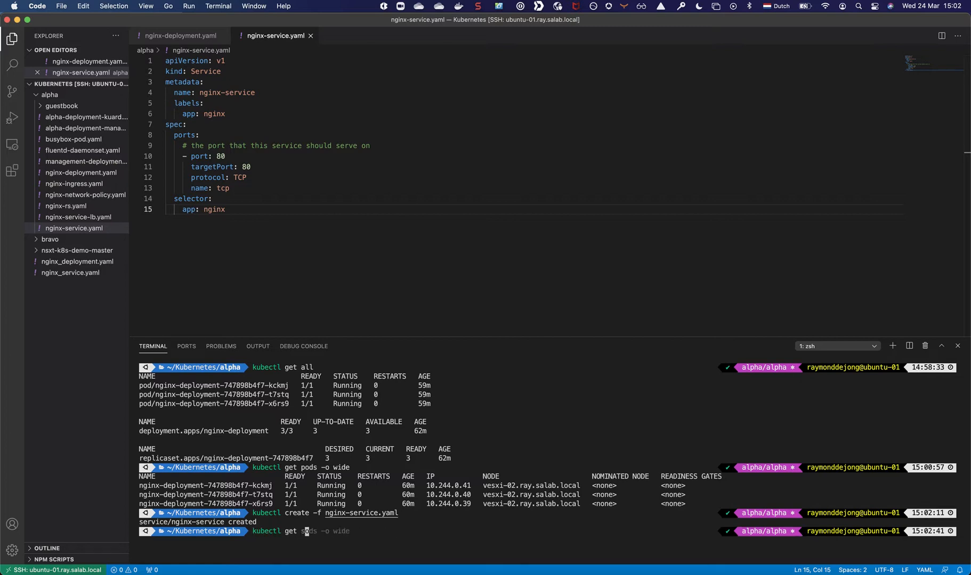
type("ervice")
key("Return")
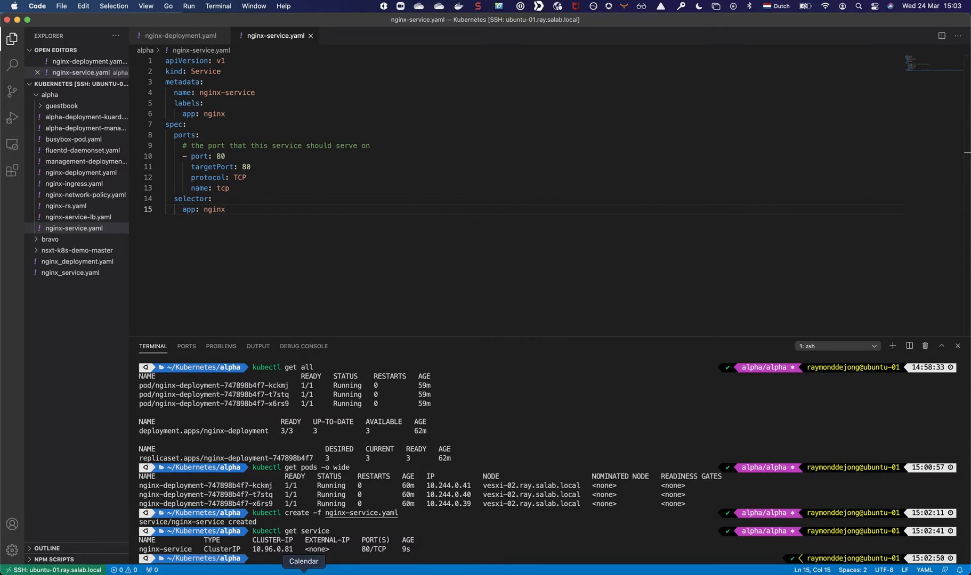
left_click_drag(298, 550, 251, 553)
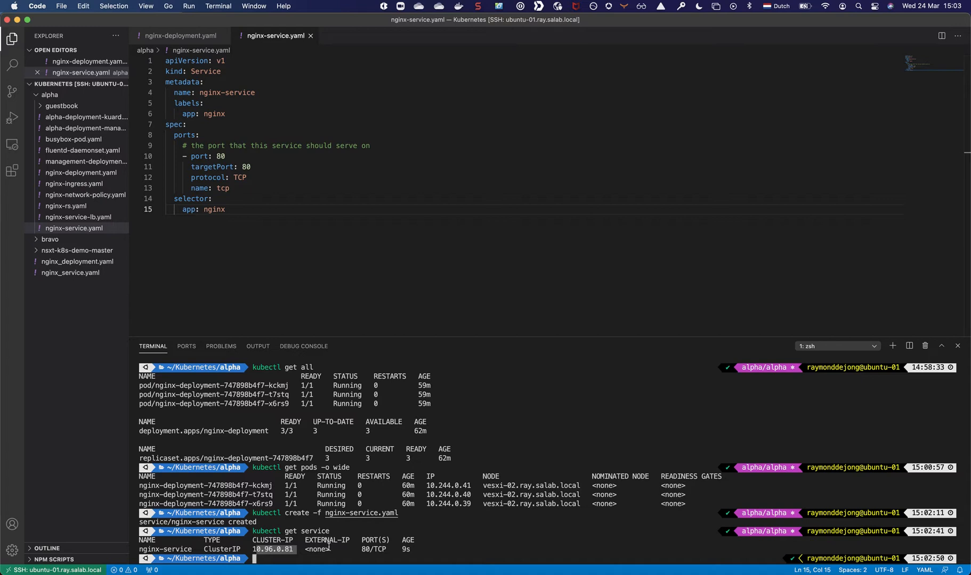
Run kubectl describe service nginx-service and compare its endpoints with the pod IP addresses listed earlier.
type("kubectl desc")
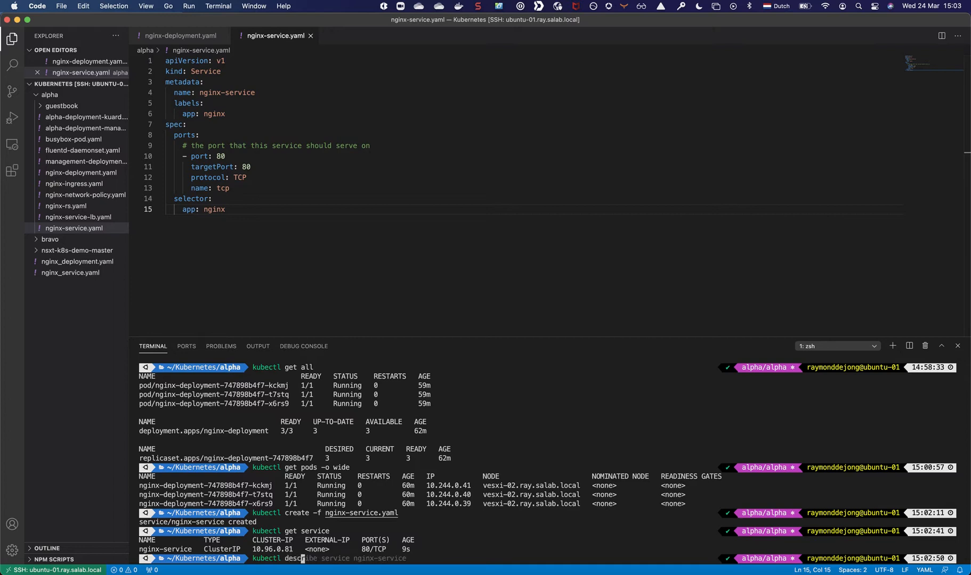
key("Right")
key("Return")
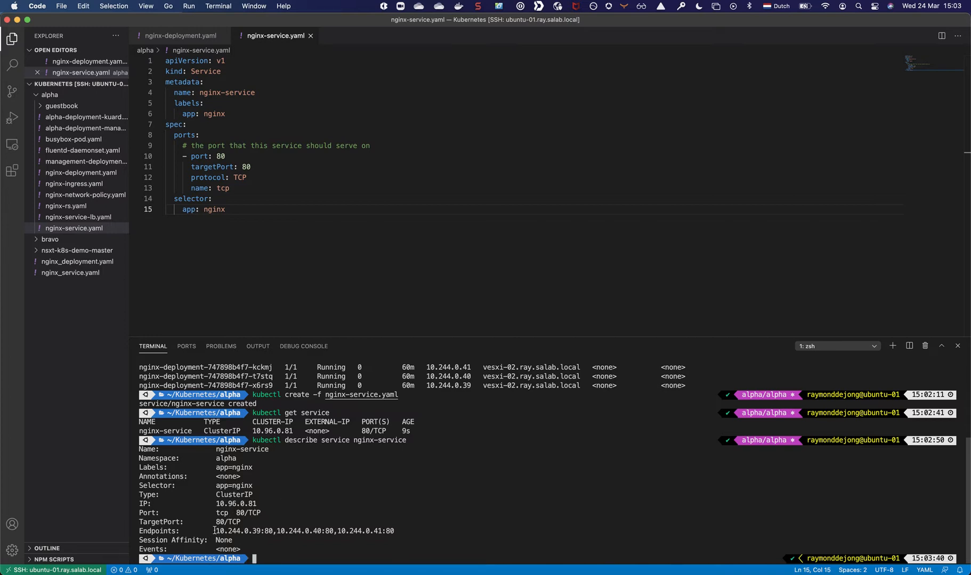
left_click_drag(214, 530, 392, 530)
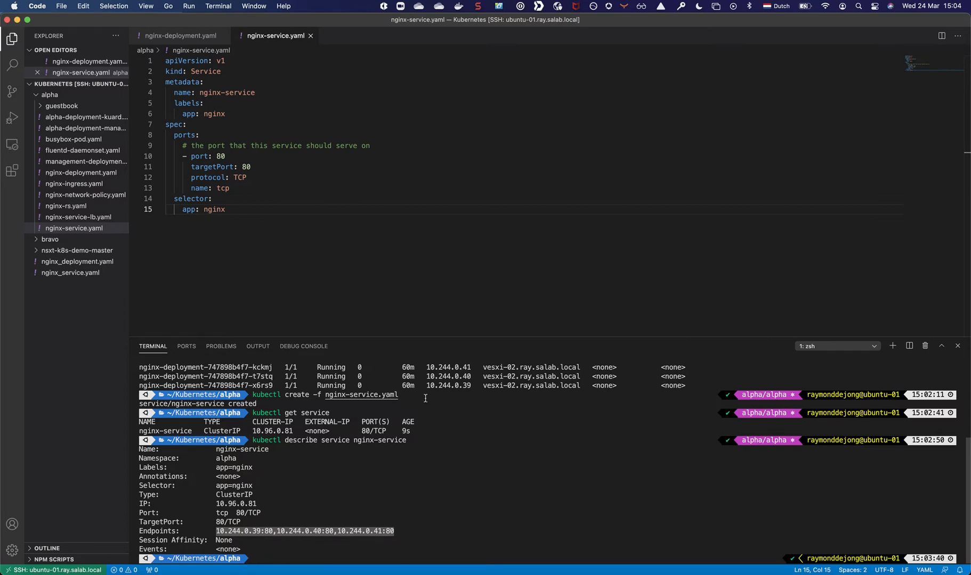
scroll(369, 391, "up", 1)
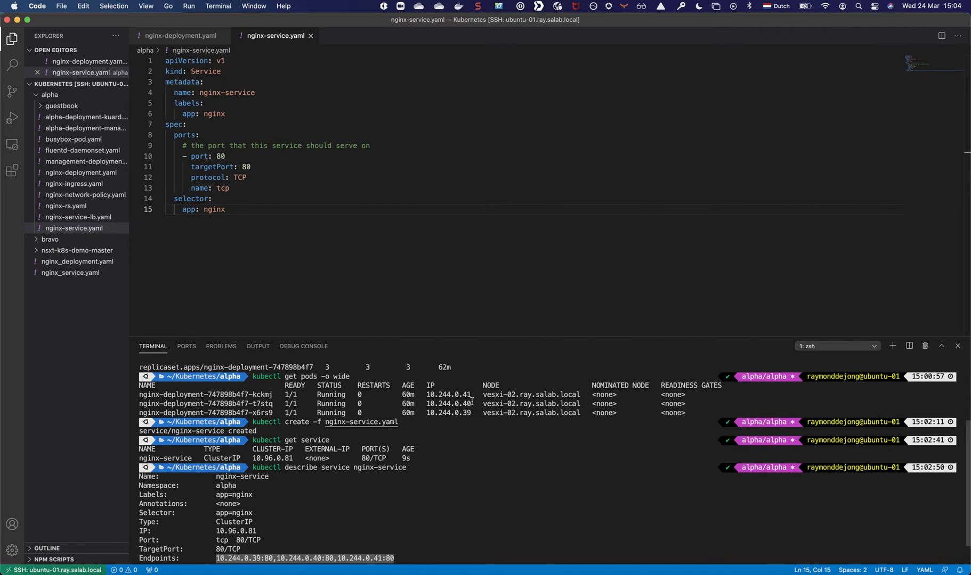
scroll(472, 390, "down", 1)
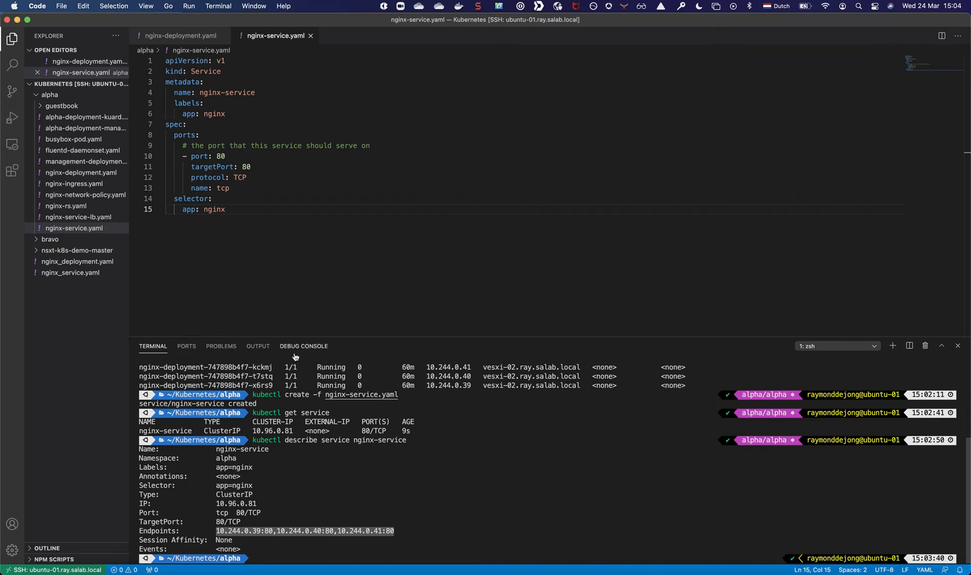
Switch to the NSX-T container inventory in Firefox and refresh the list of namespaces.
key("super+Tab")
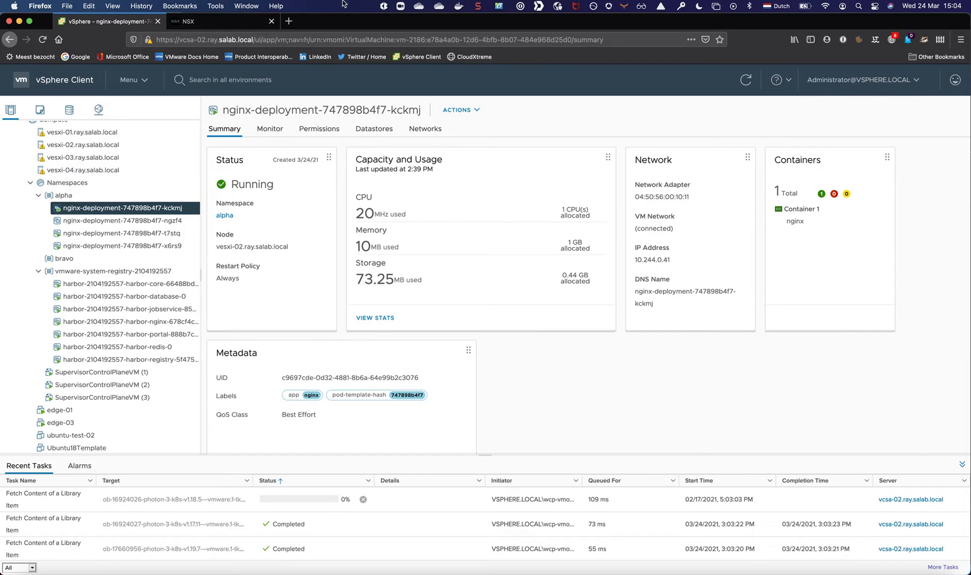
left_click(263, 20)
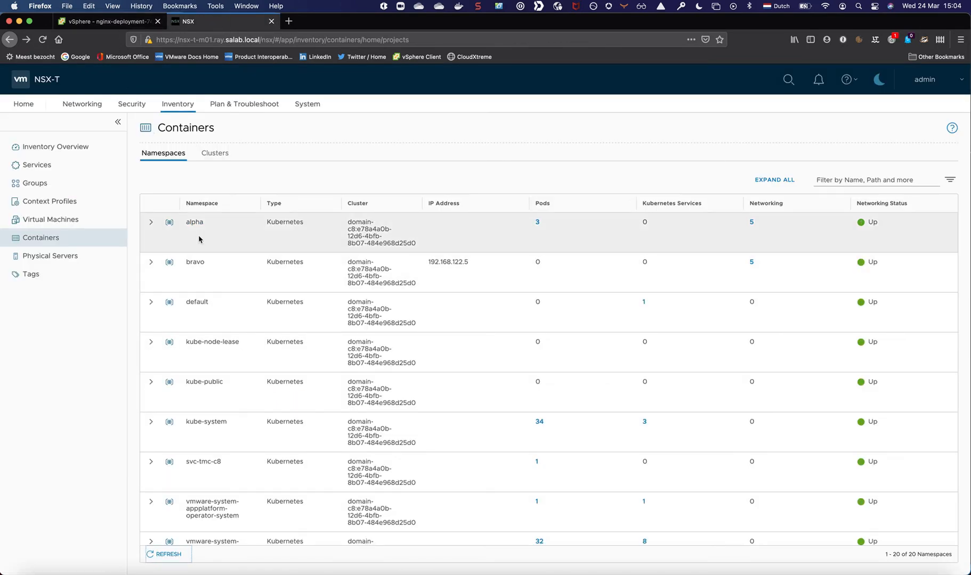
left_click(163, 555)
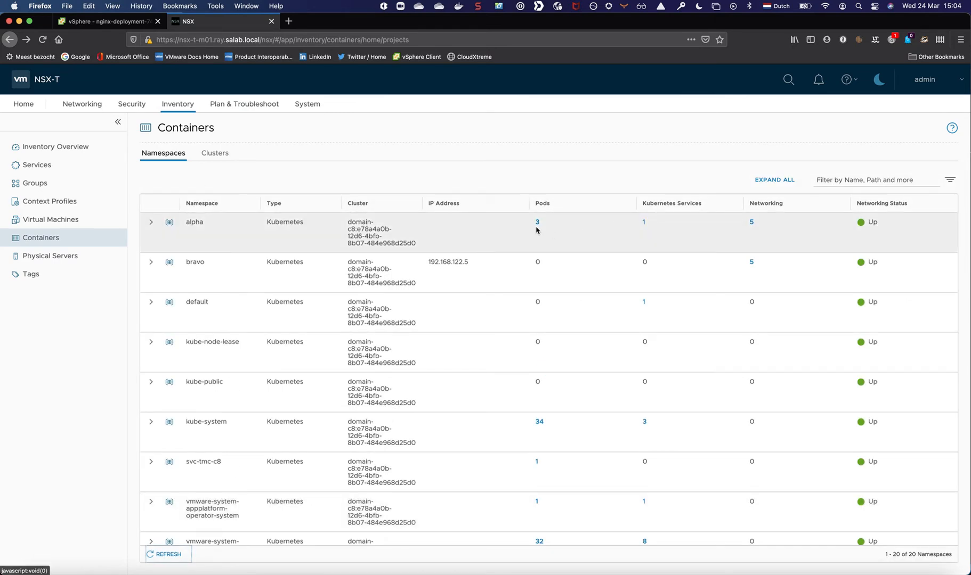
Open the alpha namespace's Kubernetes services and examine the labels and networking entities of nginx-service.
left_click(643, 222)
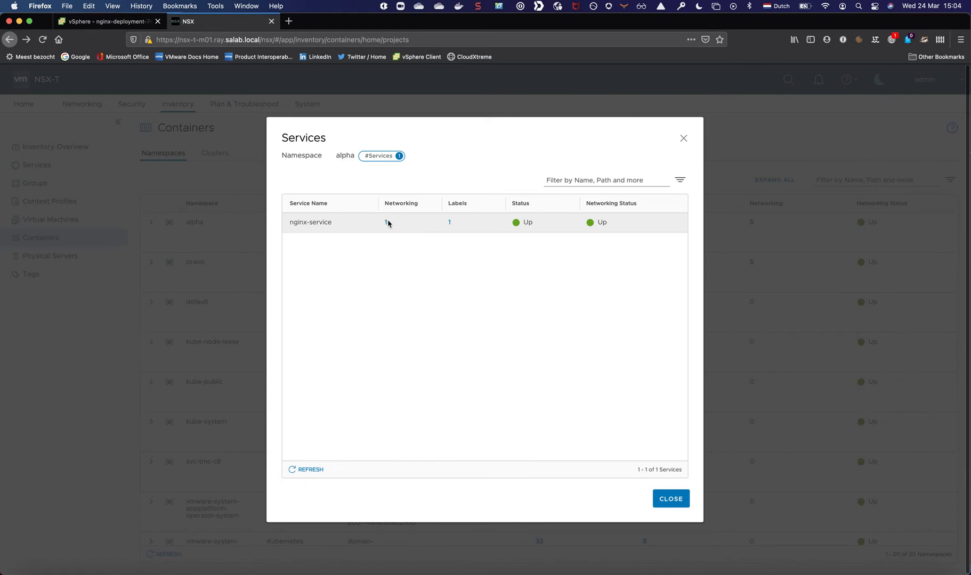
left_click(449, 223)
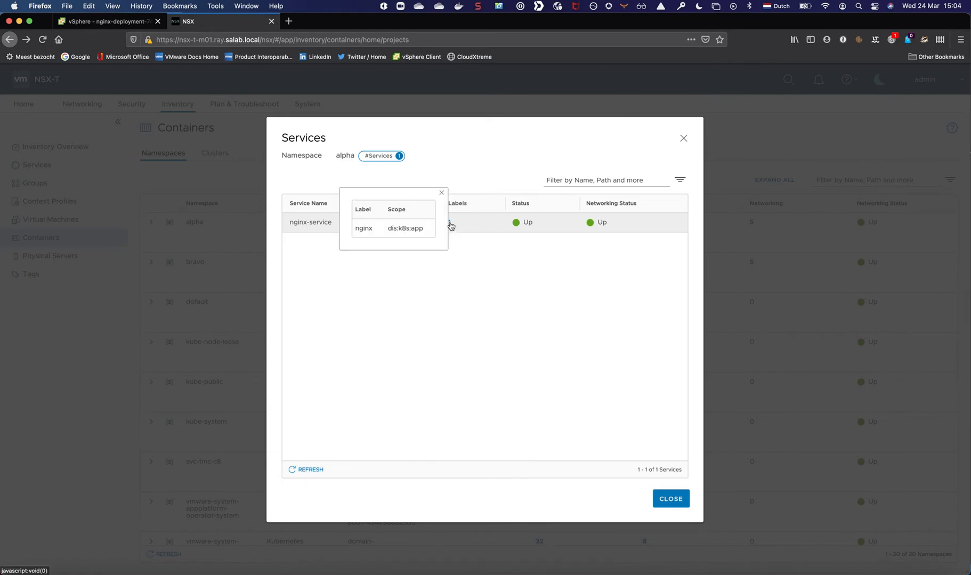
left_click(441, 193)
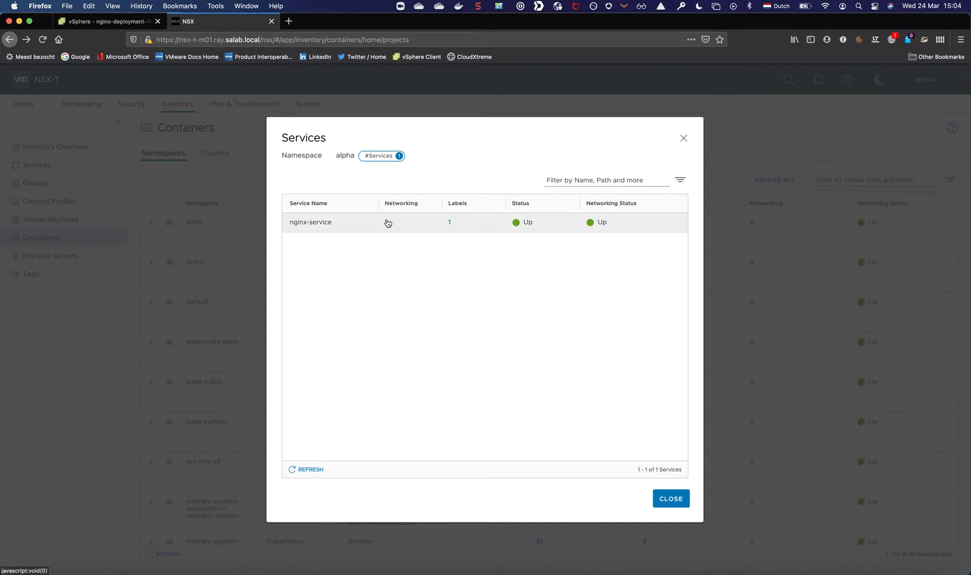
left_click(387, 223)
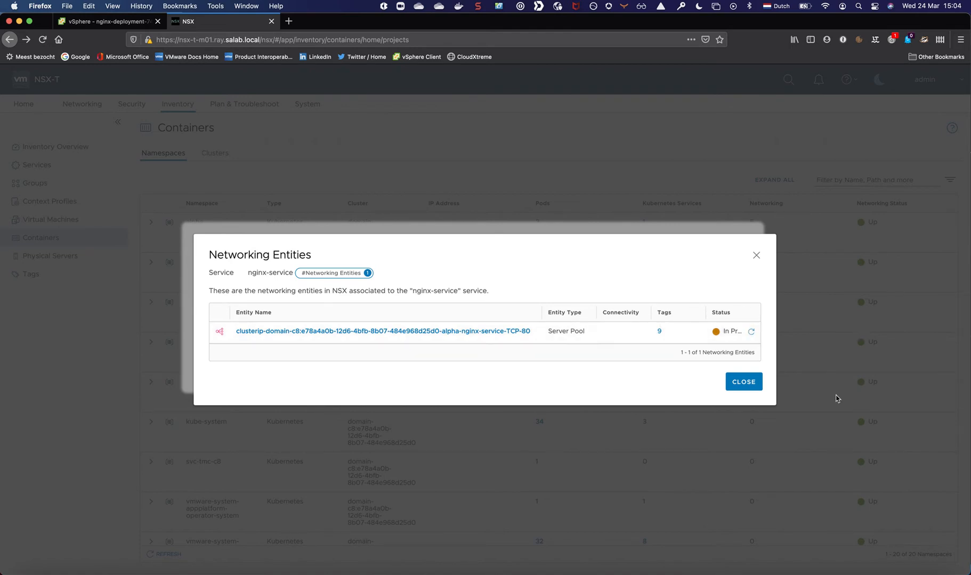
Open the server pool associated with nginx-service, review its pool members and close the member list.
left_click(313, 334)
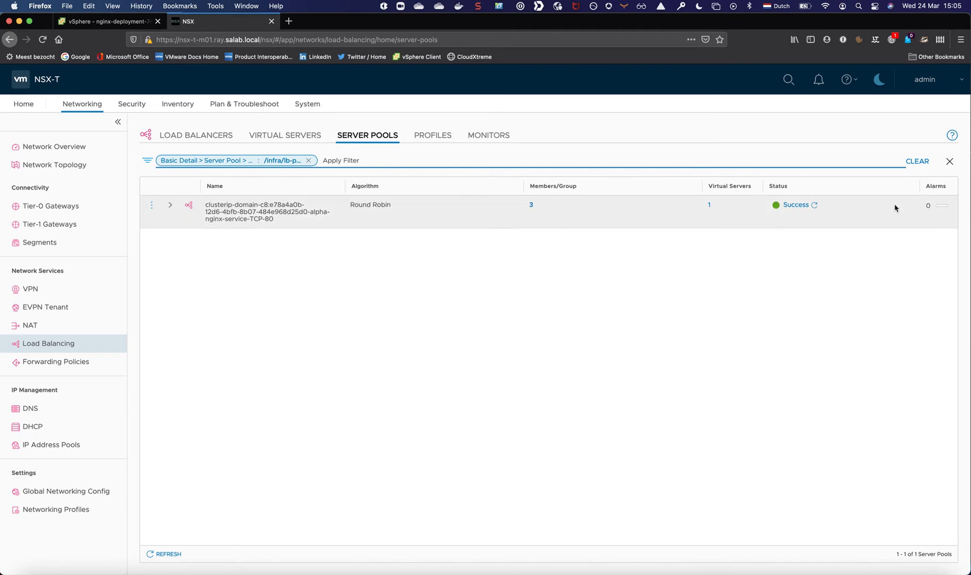
left_click(530, 206)
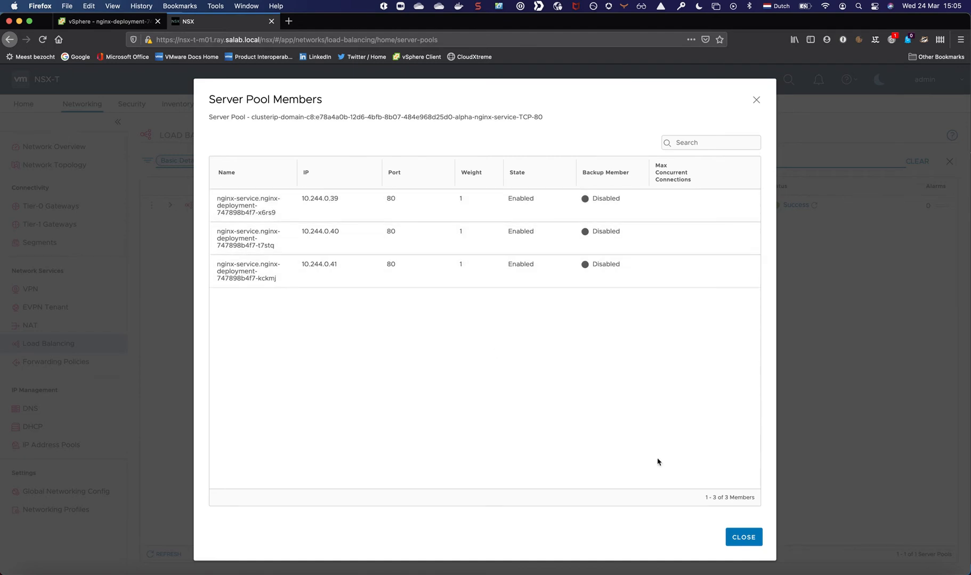
left_click(740, 536)
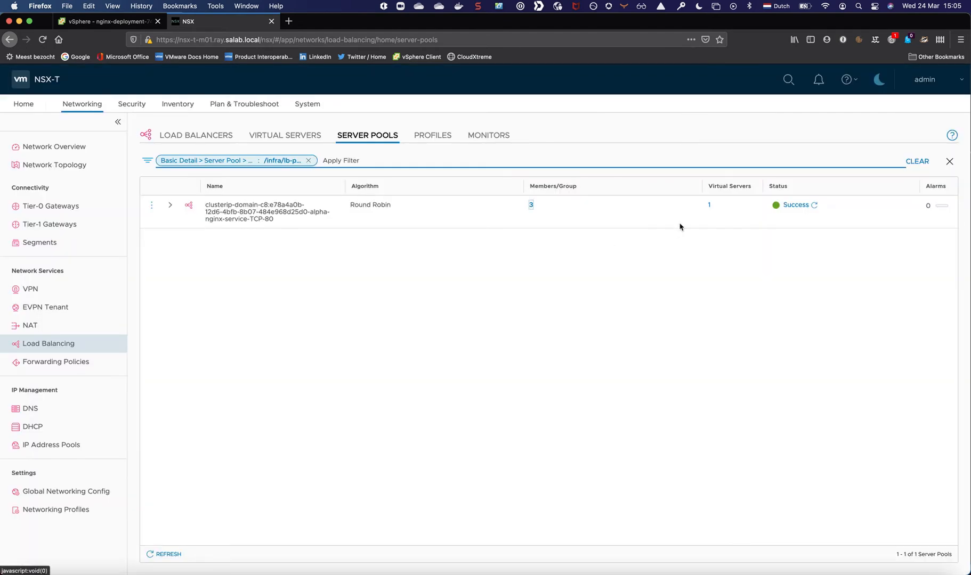
View the server pool's virtual servers with the Load Balancer column widened, and close the dialog.
left_click(709, 205)
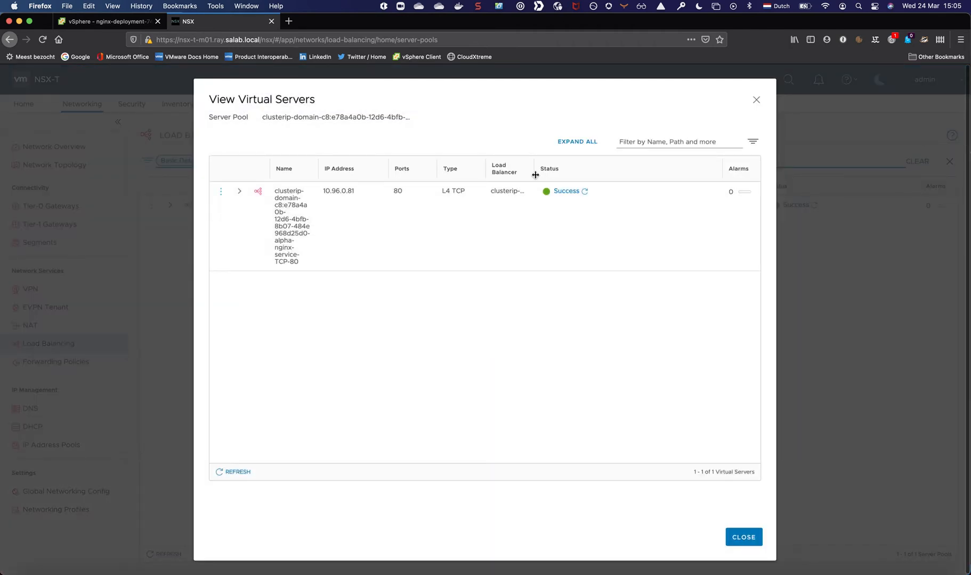
left_click_drag(535, 176, 583, 176)
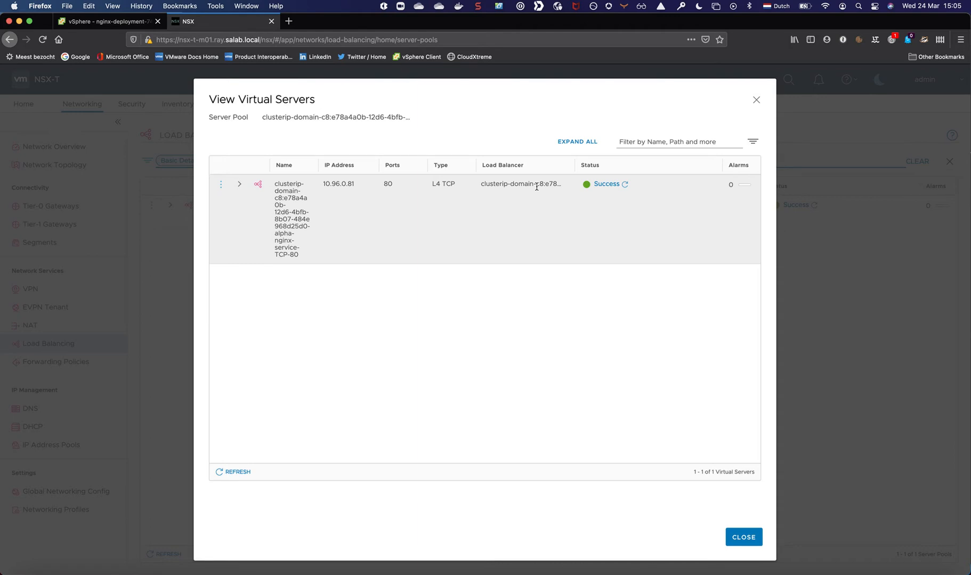
left_click(743, 537)
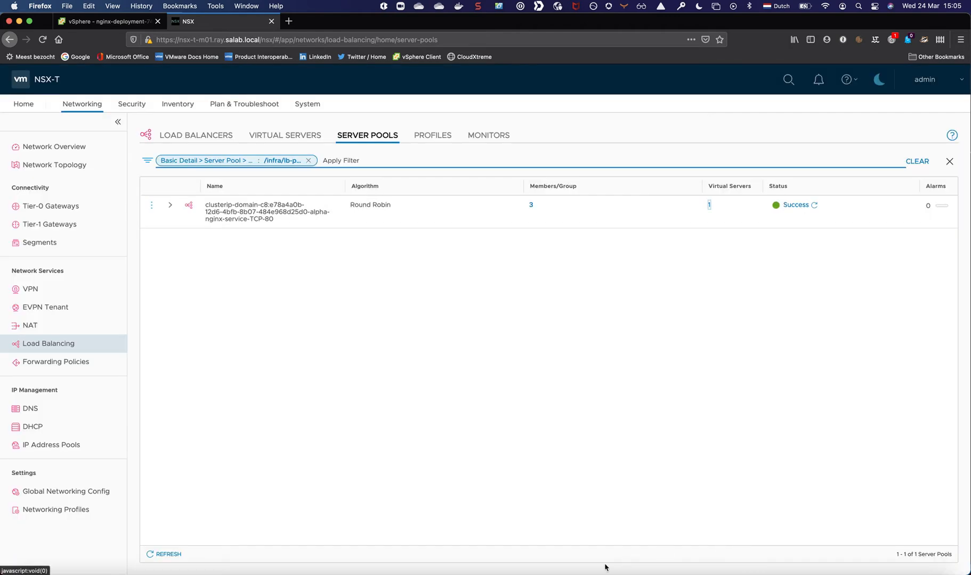
Switch back to Visual Studio Code, where nginx-service.yaml and the terminal are open.
left_click(554, 573)
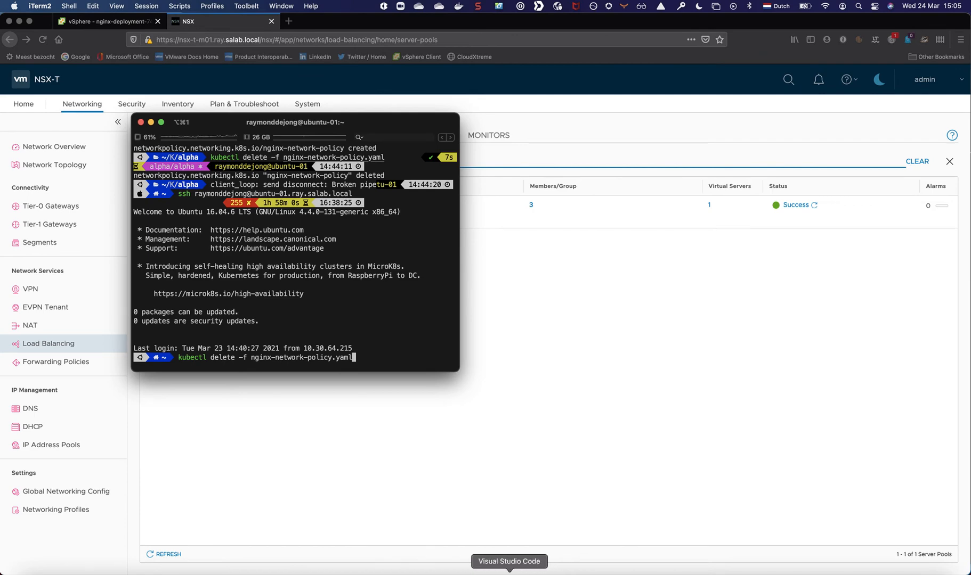
key("super+Tab")
key("super+Tab")
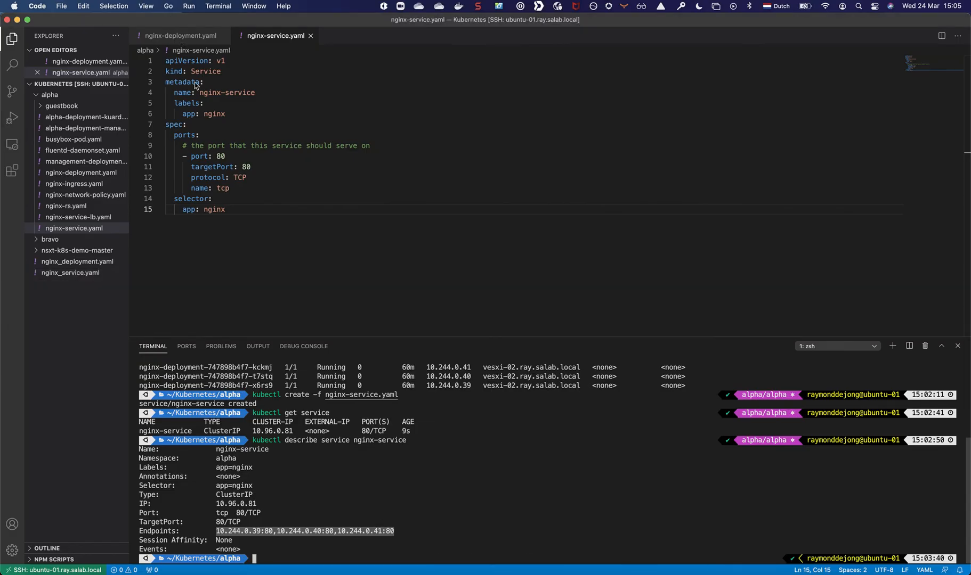
Set the replica count to 4 in the nginx-deployment.yaml manifest.
left_click(181, 36)
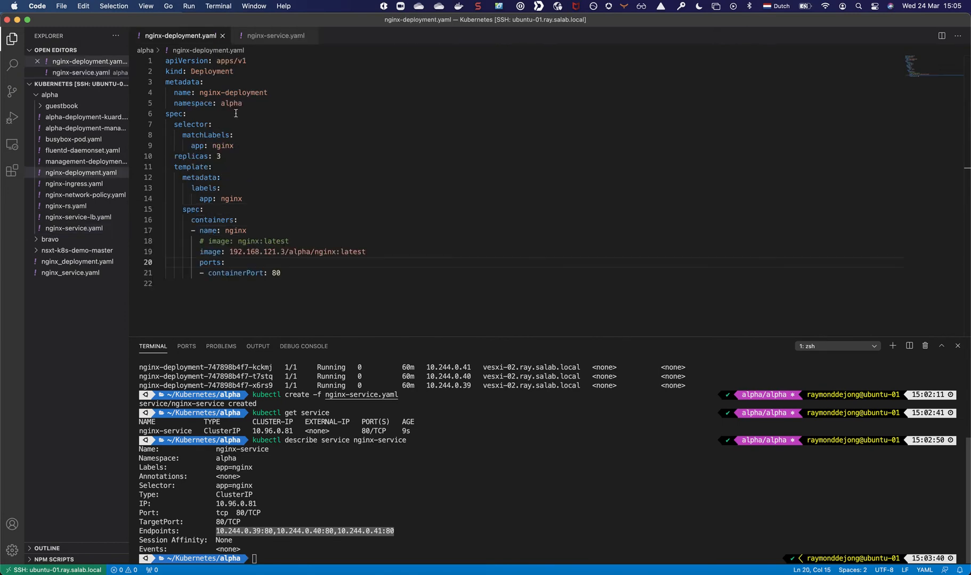
double_click(226, 156)
key("BackSpace")
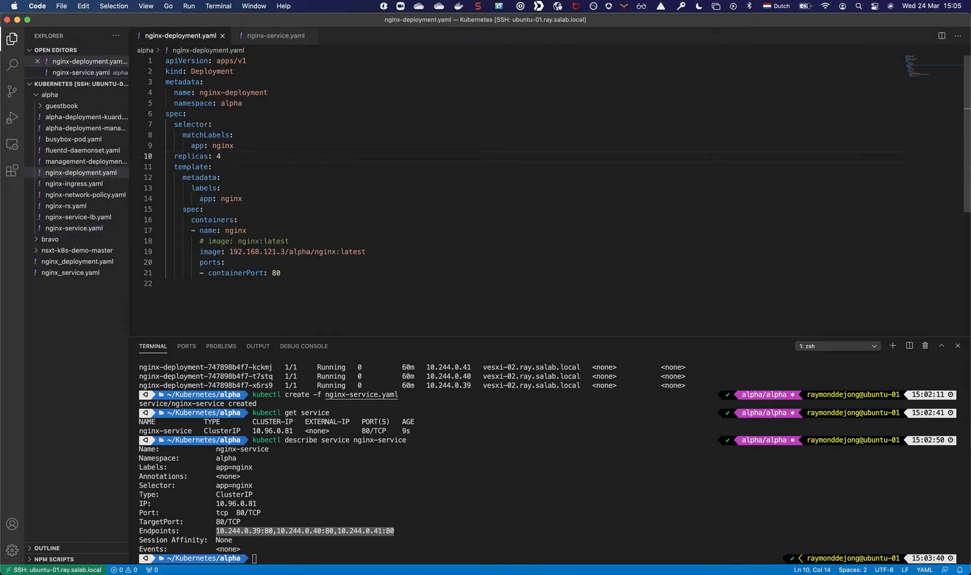
Apply the updated nginx-deployment.yaml manifest to the cluster with kubectl apply -f.
left_click(211, 377)
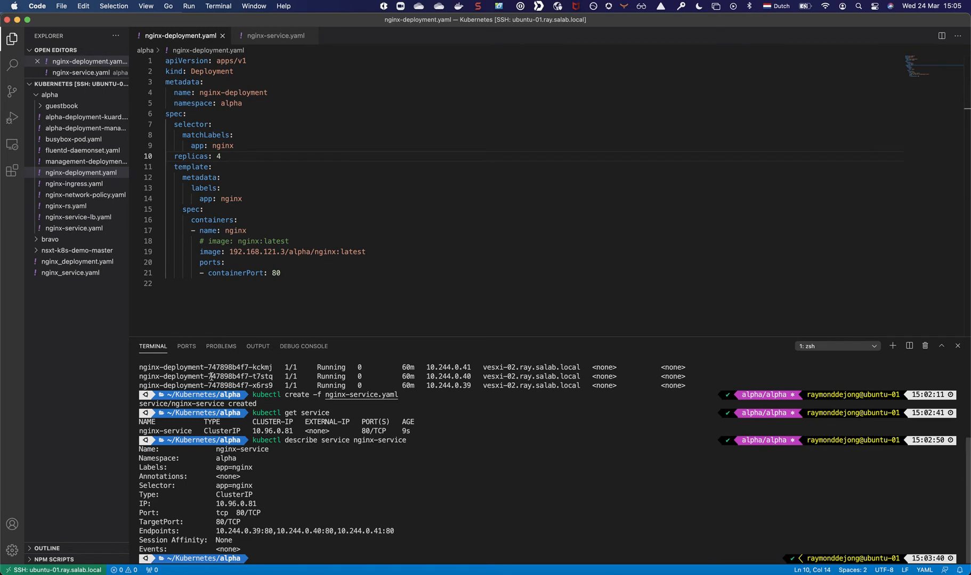
type("kubectl apply")
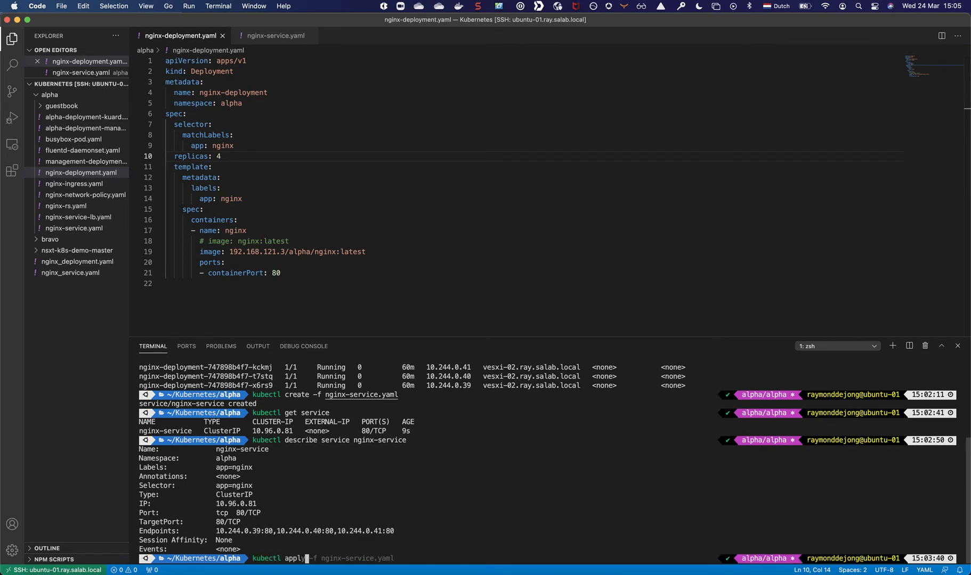
type(" -f nginx-deployment.yaml")
key("Return")
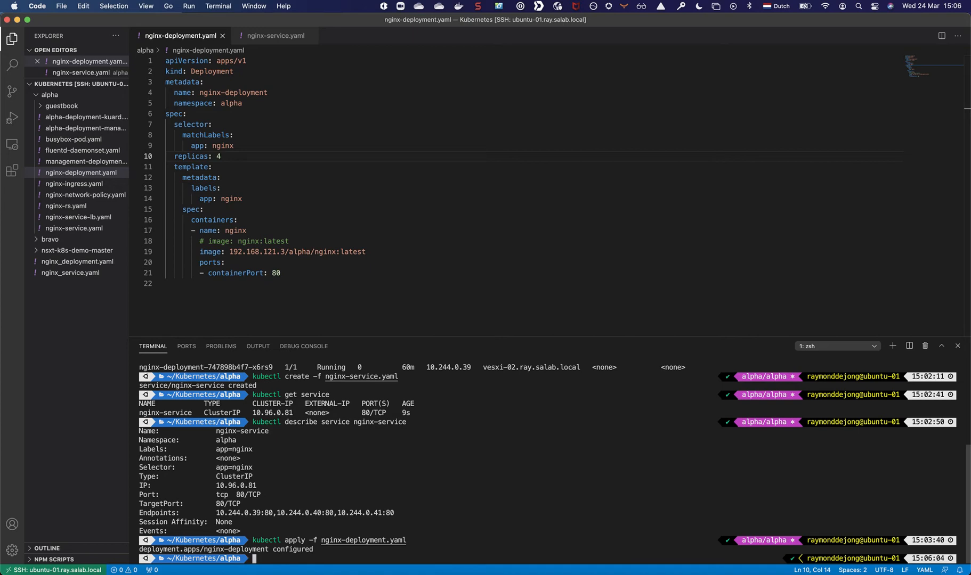
Check the rollout of nginx-deployment by running kubectl get deployment nginx-deployment twice.
type("kubectl ")
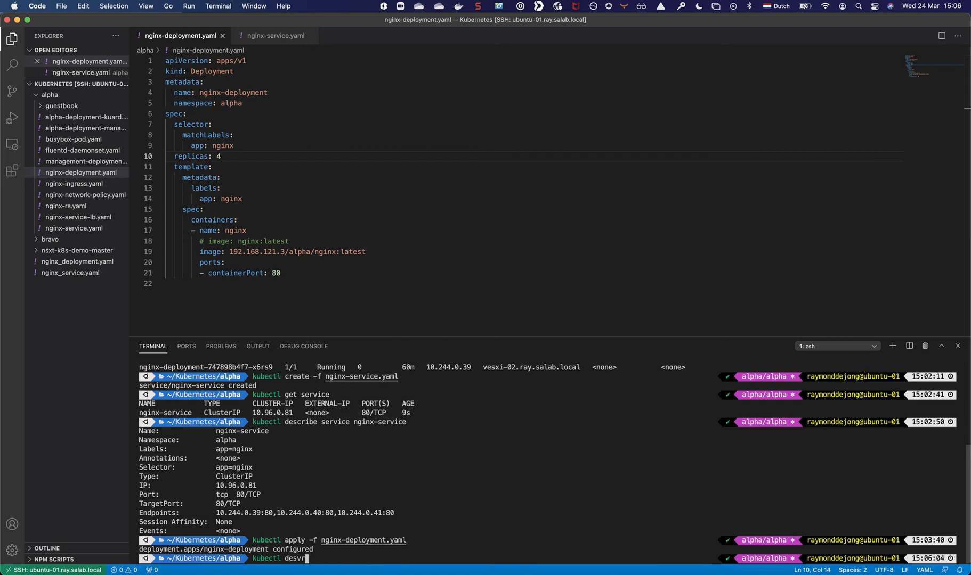
type("d")
key("BackSpace")
type("get deployment nginx-deployment")
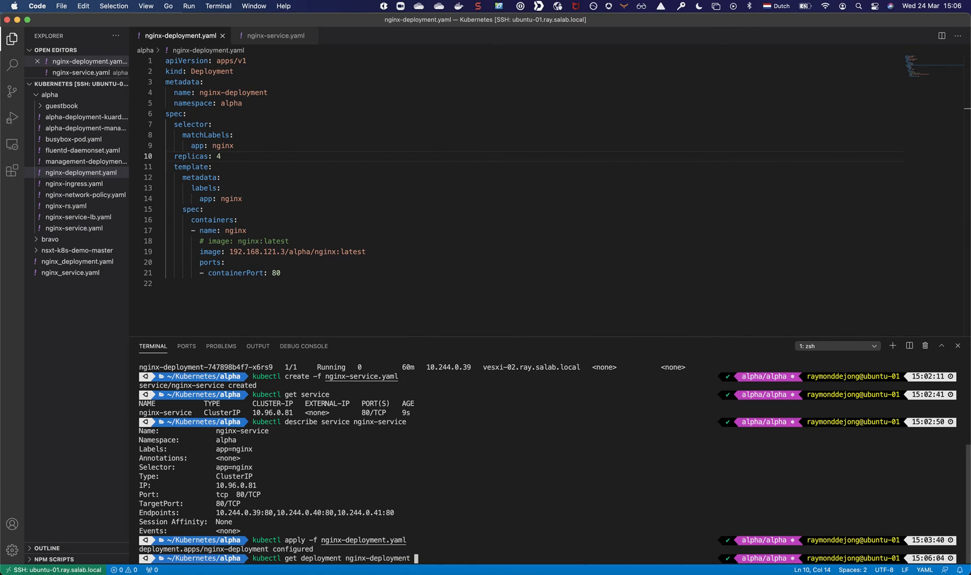
key("Return")
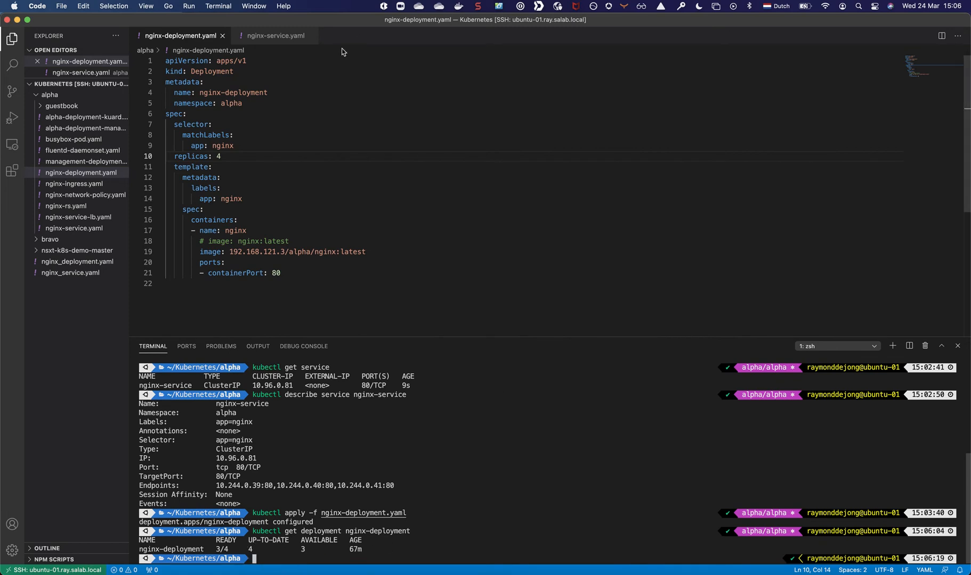
key("Up")
key("Return")
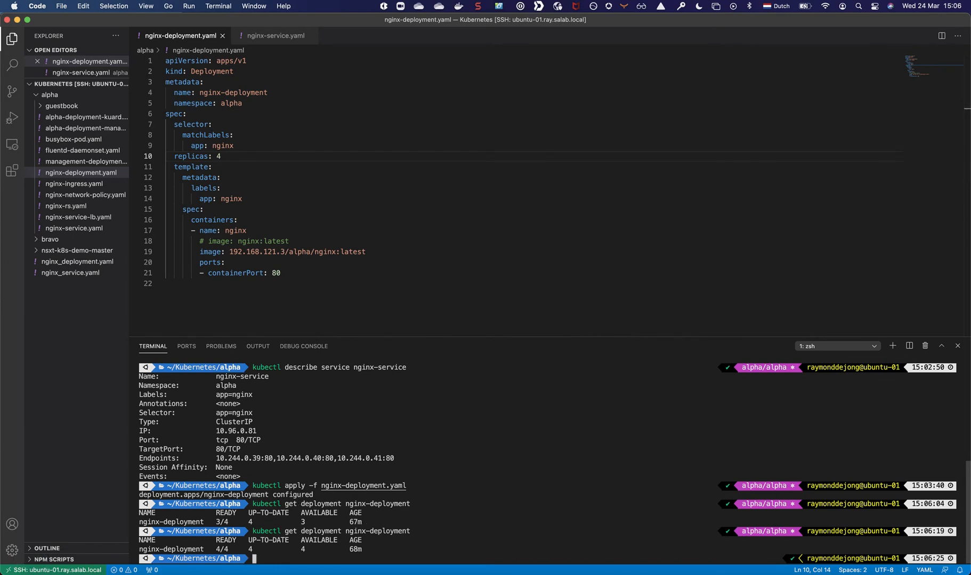
List the nginx pods with their IP addresses and nodes using kubectl get pods -o wide.
type("kubectl ge")
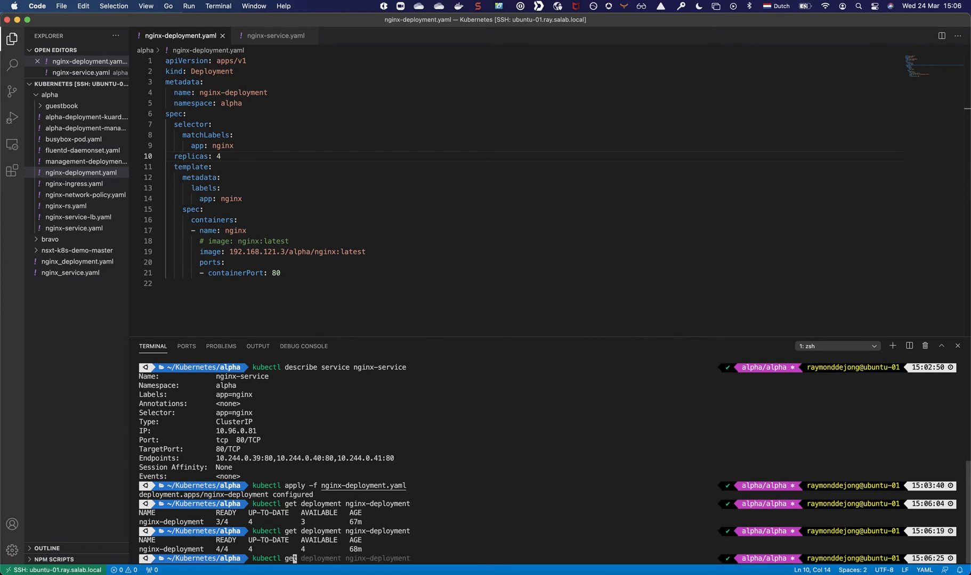
type("t pods -o ")
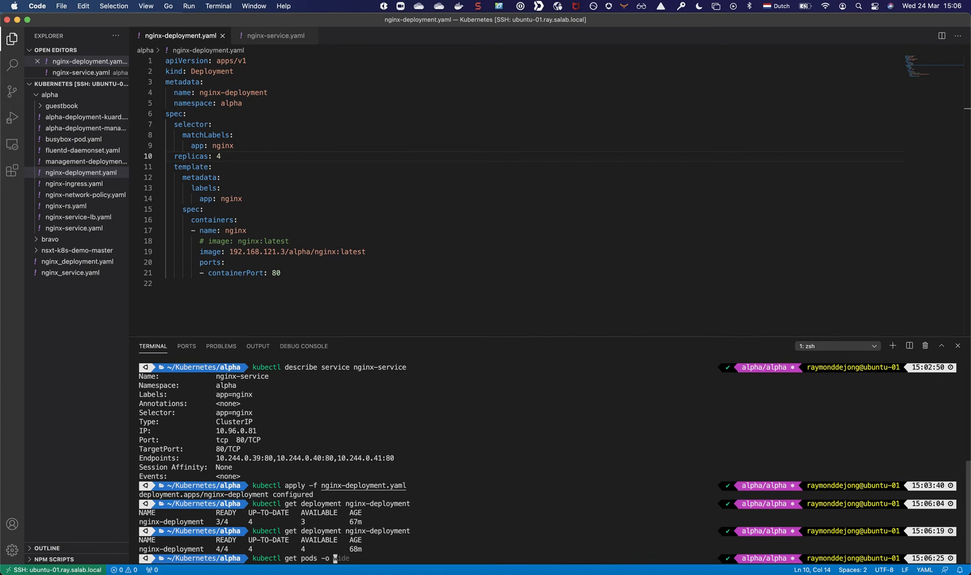
type("wide")
key("Return")
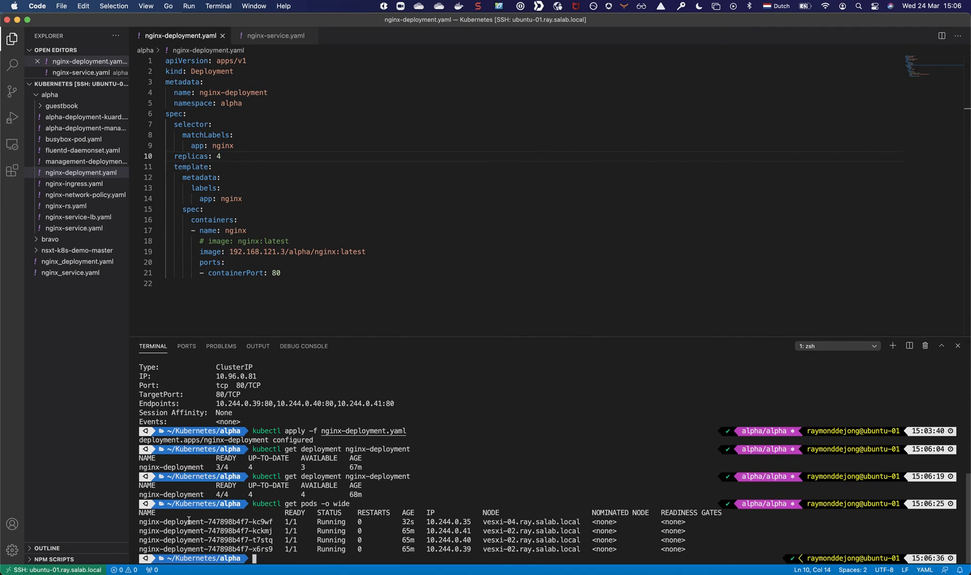
List the services in the alpha namespace with kubectl get service.
type("kubectl get")
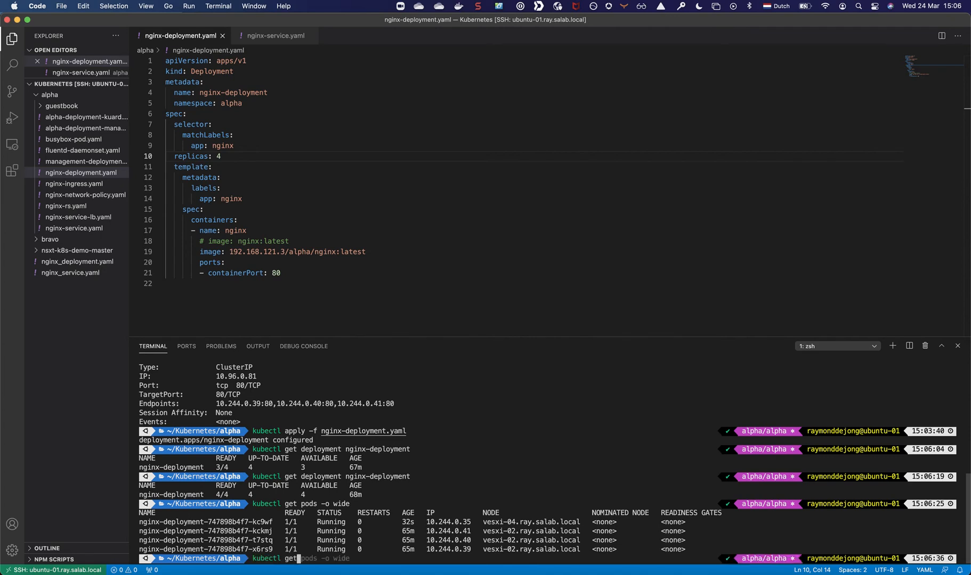
type(" service")
key("Return")
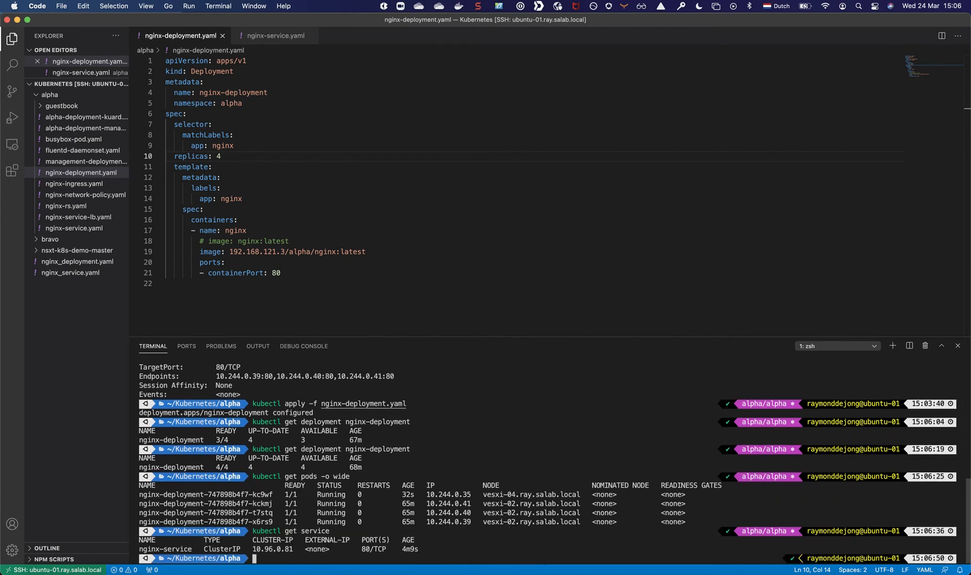
Show the details and endpoints of the service with kubectl describe service nginx-service.
type("kubev")
key("BackSpace")
type("ctl")
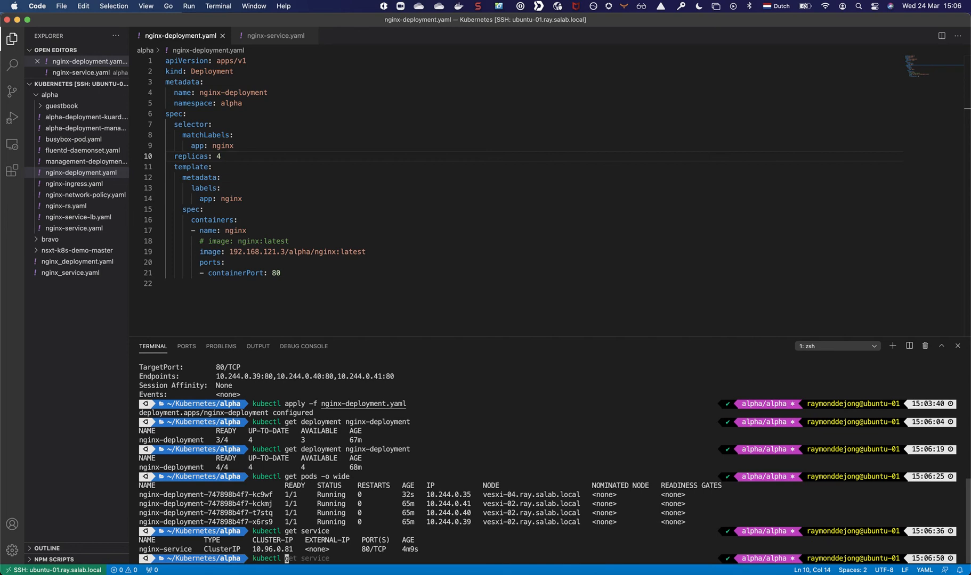
type(" desr")
key("BackSpace")
type("c")
key("Right")
key("Return")
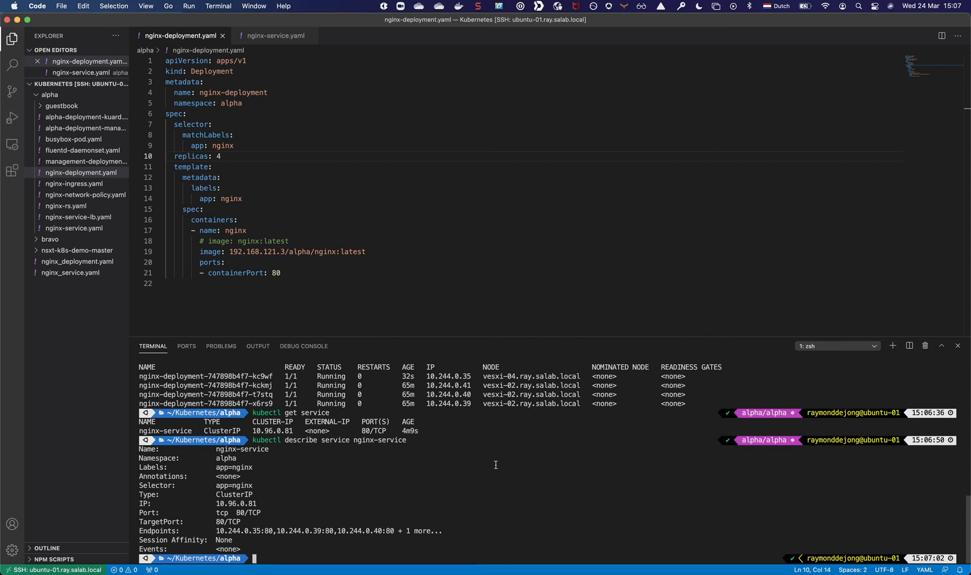
Switch to NSX-T in Firefox and, from the container inventory's alpha namespace, open the server pool associated with nginx-service.
key("super+Tab")
key("super+Tab")
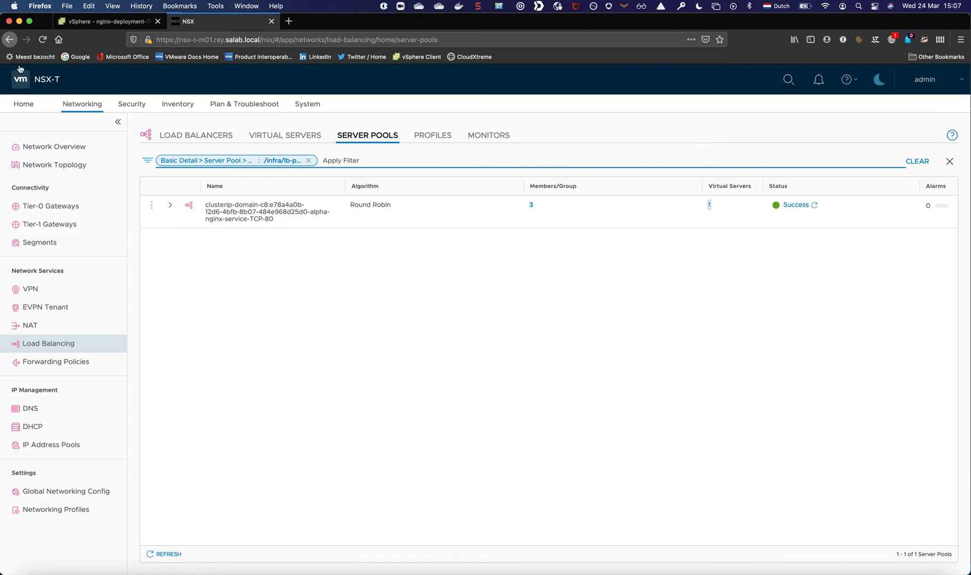
left_click(177, 104)
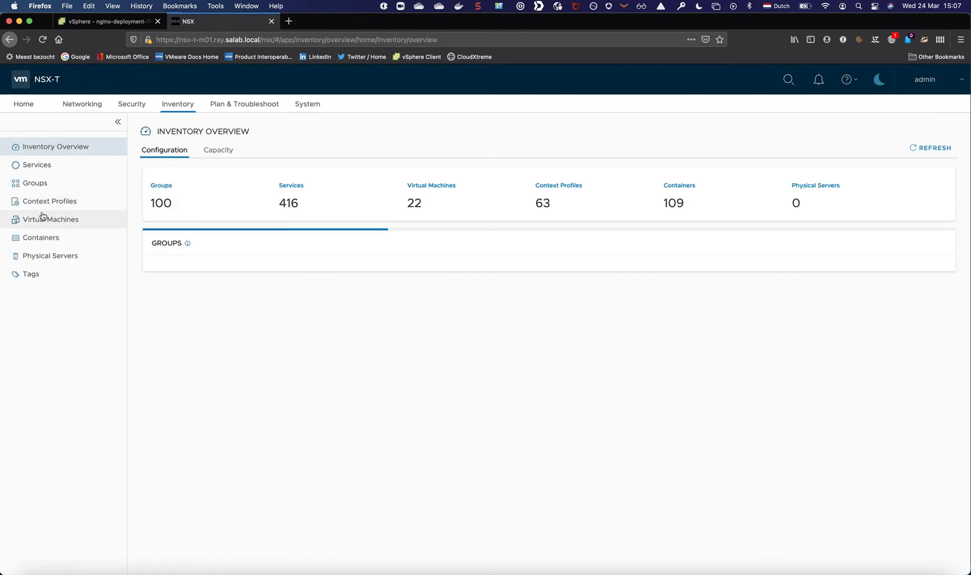
left_click(25, 242)
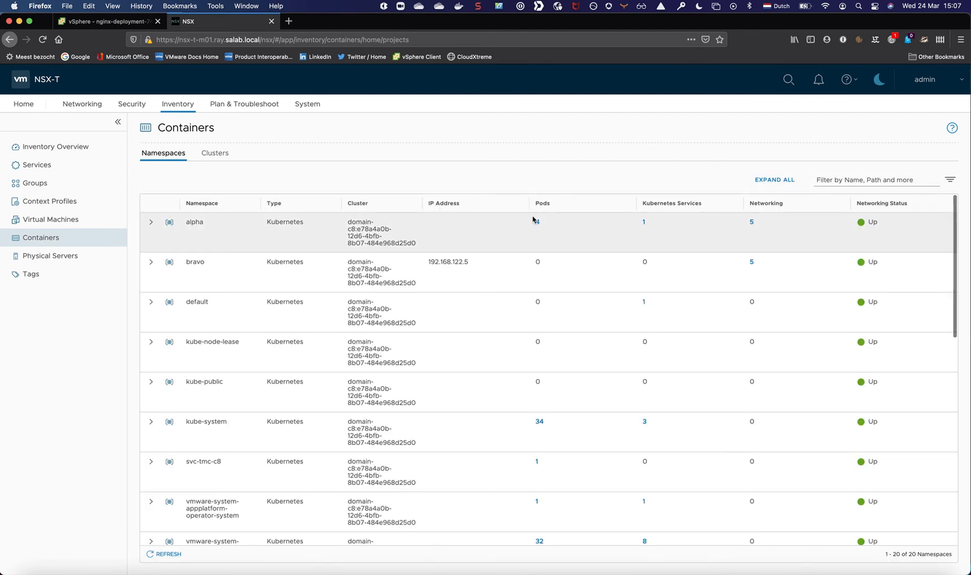
left_click(644, 222)
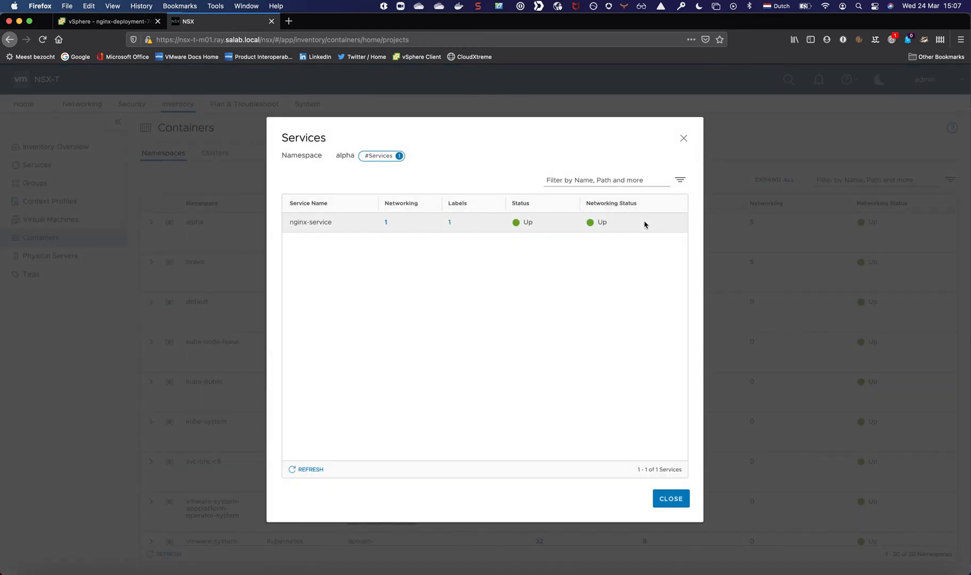
left_click(386, 223)
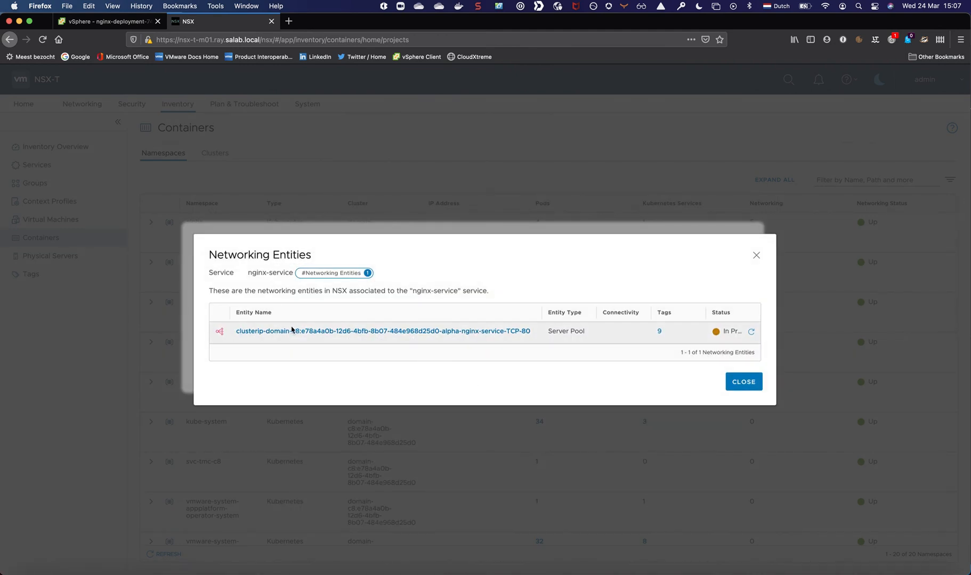
left_click(292, 332)
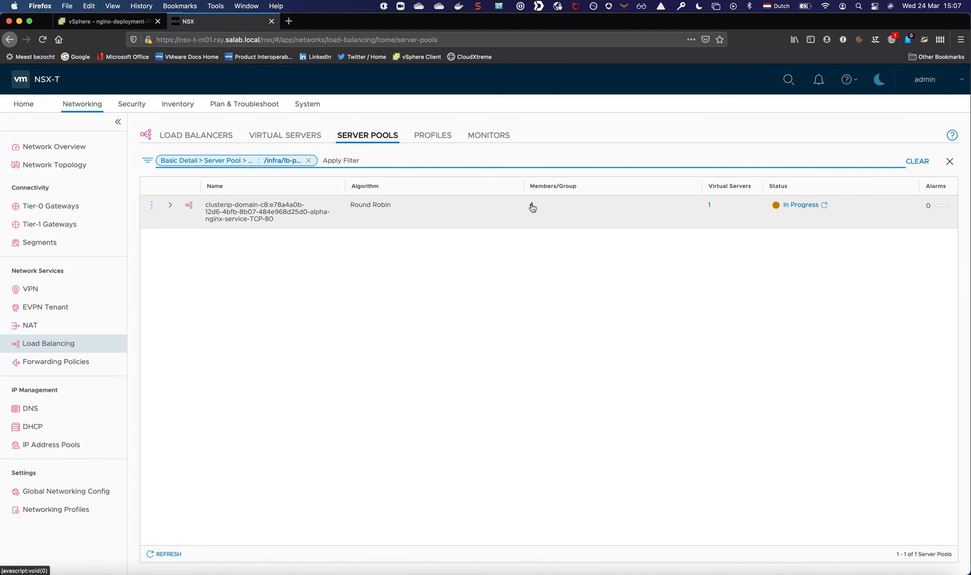
Review the IP addresses and ports of the nginx-service server pool members, and close the member list.
left_click(531, 207)
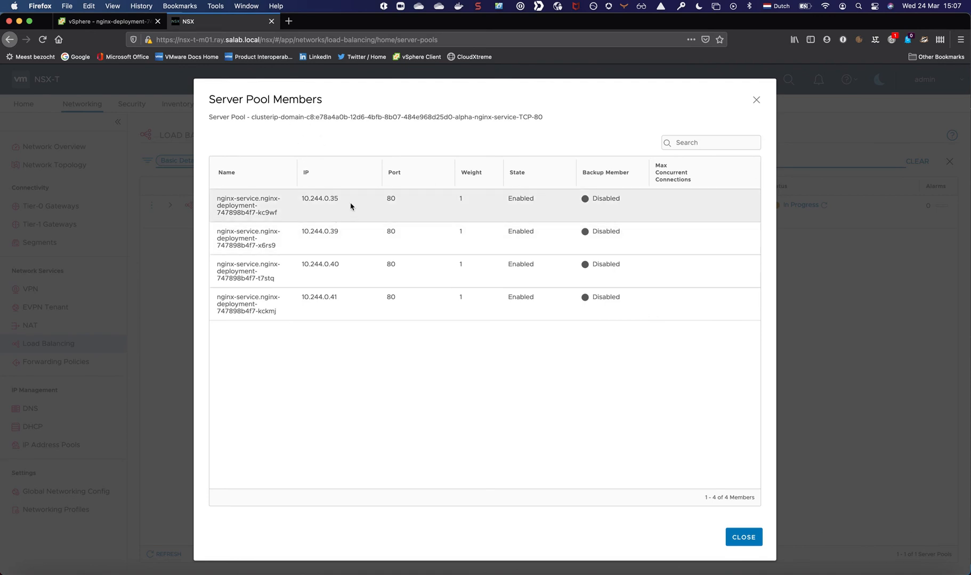
left_click_drag(351, 206, 302, 198)
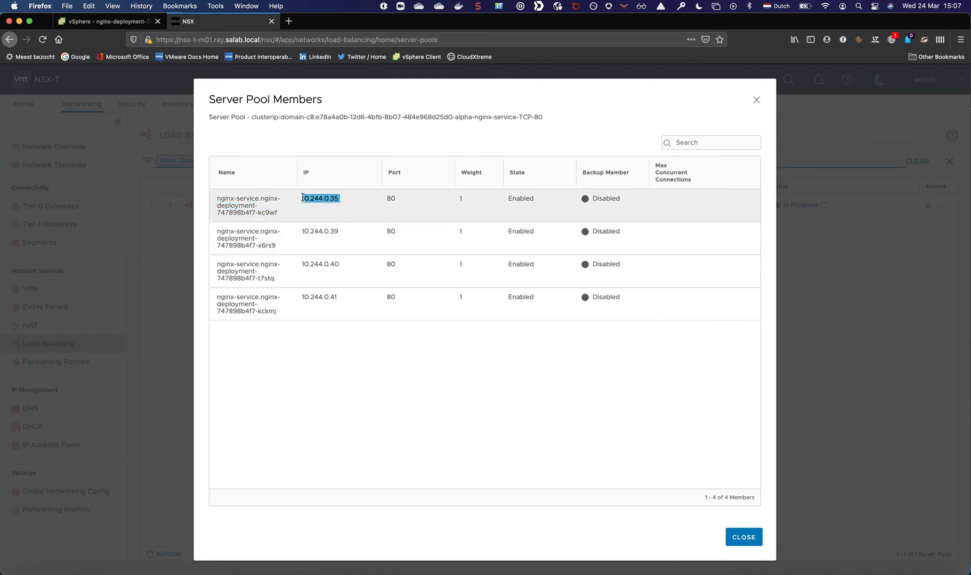
double_click(388, 198)
left_click(746, 537)
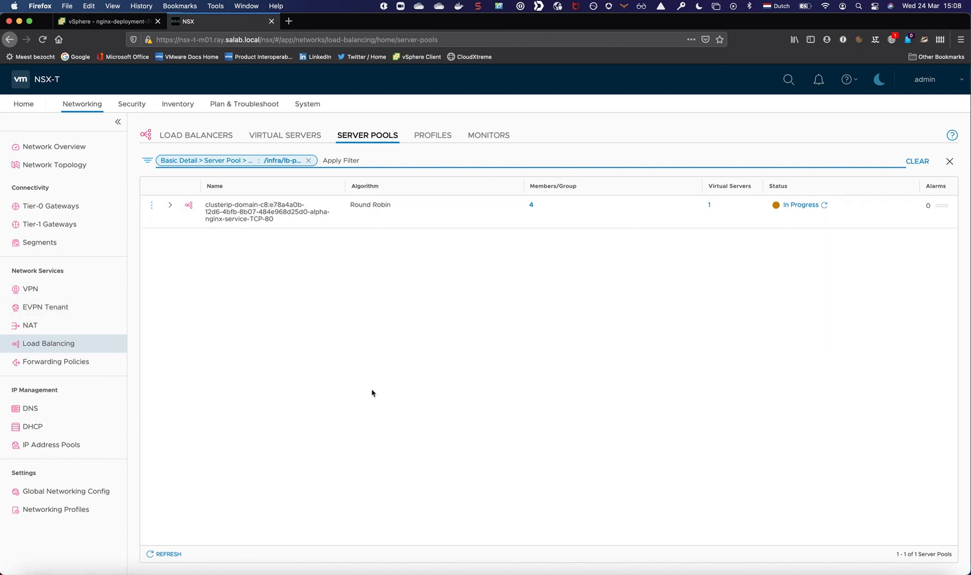
Refresh the status of the nginx-service server pool.
left_click(554, 573)
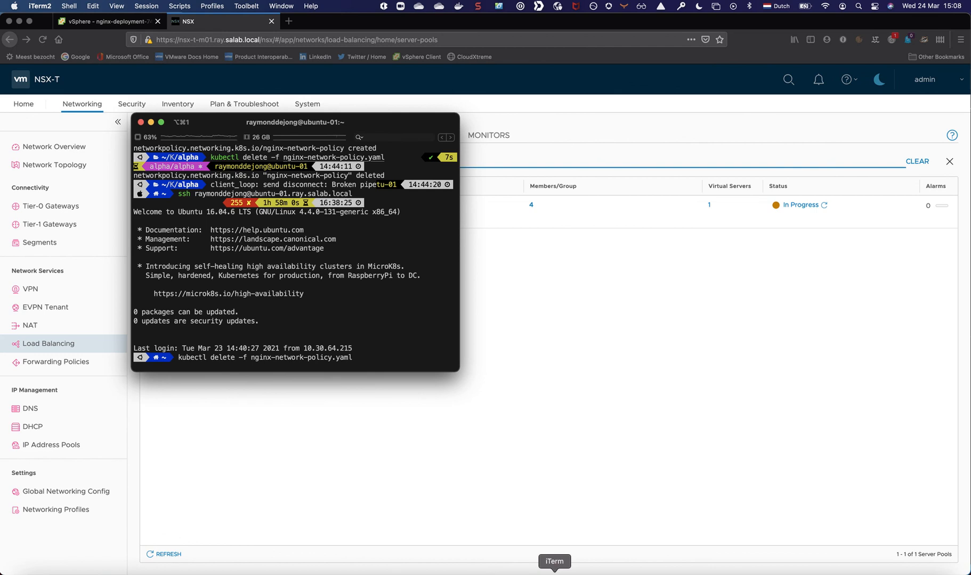
left_click(738, 405)
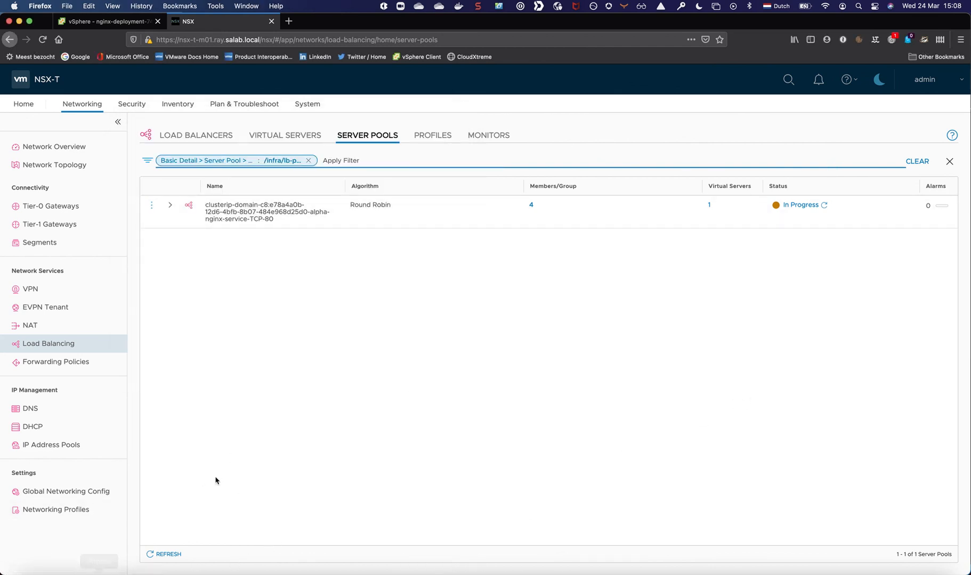
left_click(825, 207)
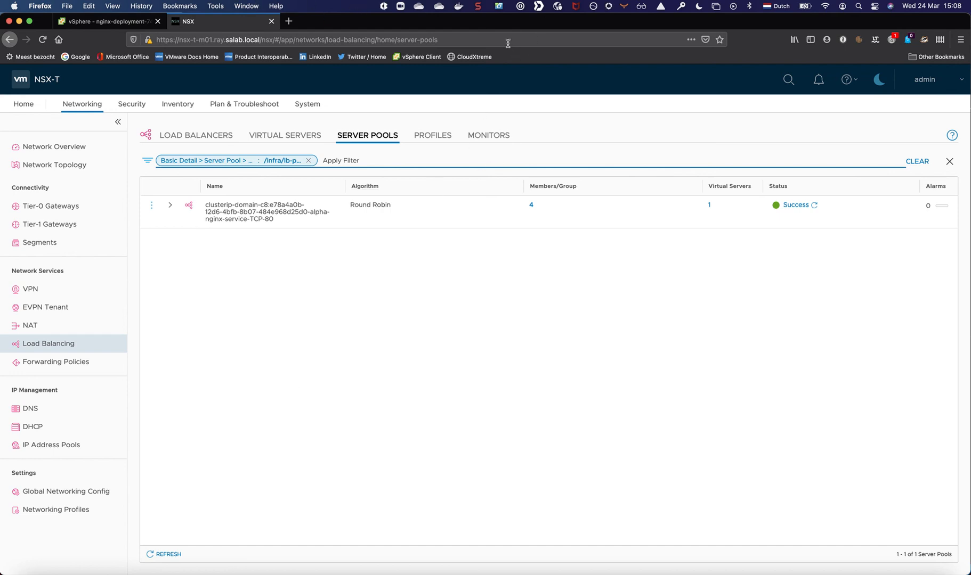
left_click(477, 7)
left_click(475, 21)
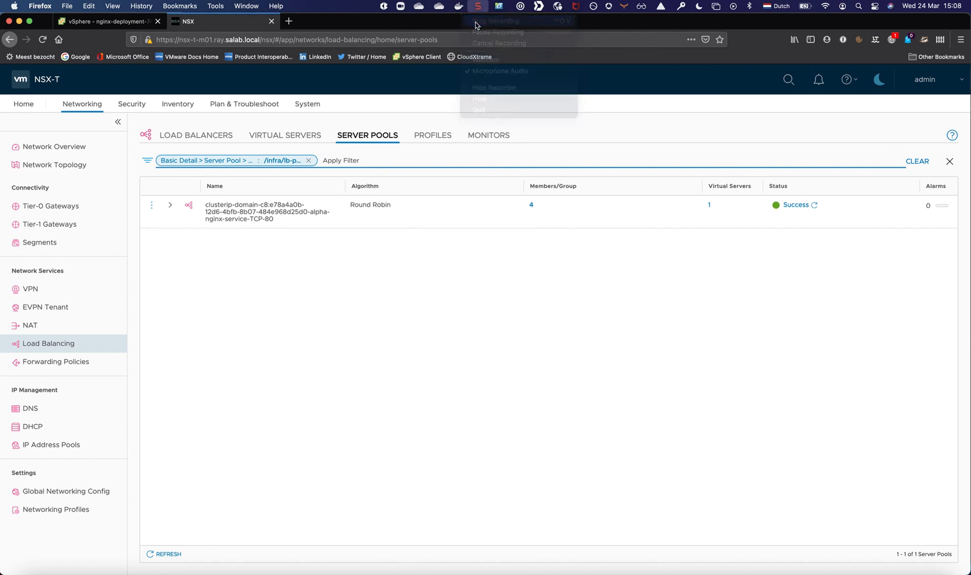